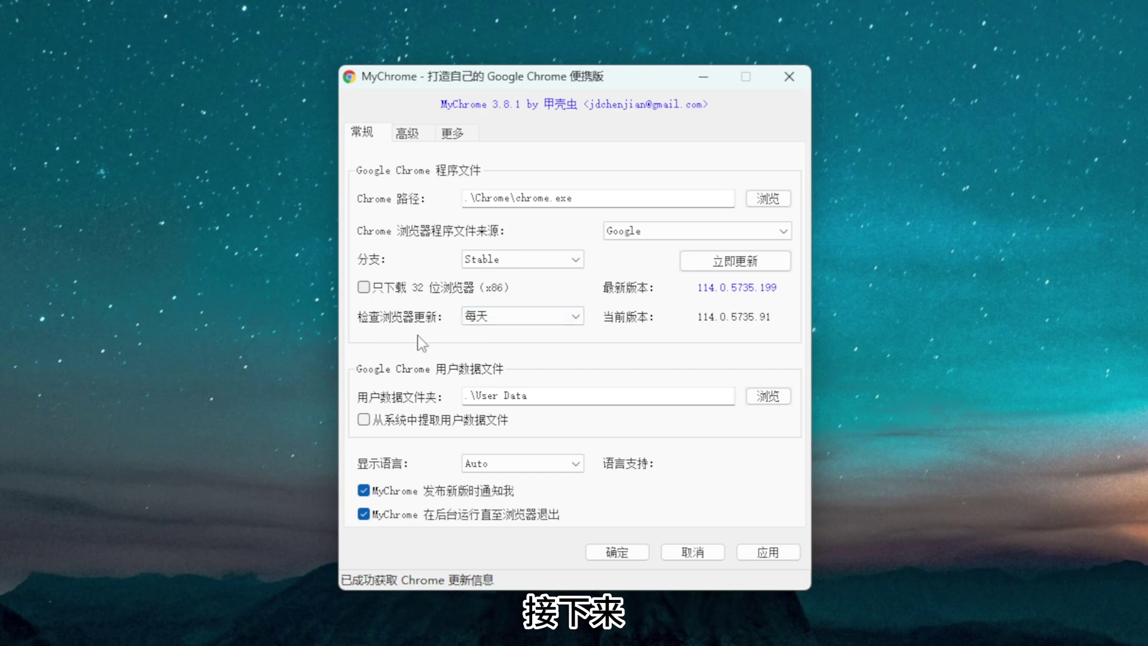
{"action": "left_click", "coordinate": [548, 320]}
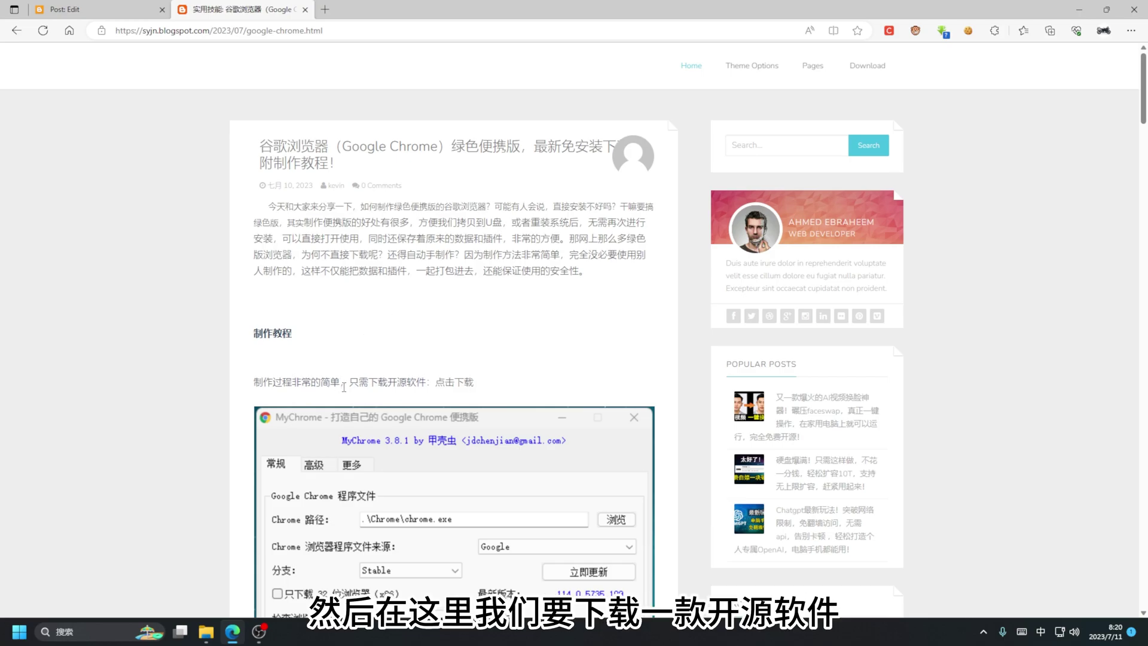
- Download MyChrome_v3.8.1_x64.7z from the releases of the my-chrome GitHub repository linked in the blog post
{"action": "left_click", "coordinate": [448, 386]}
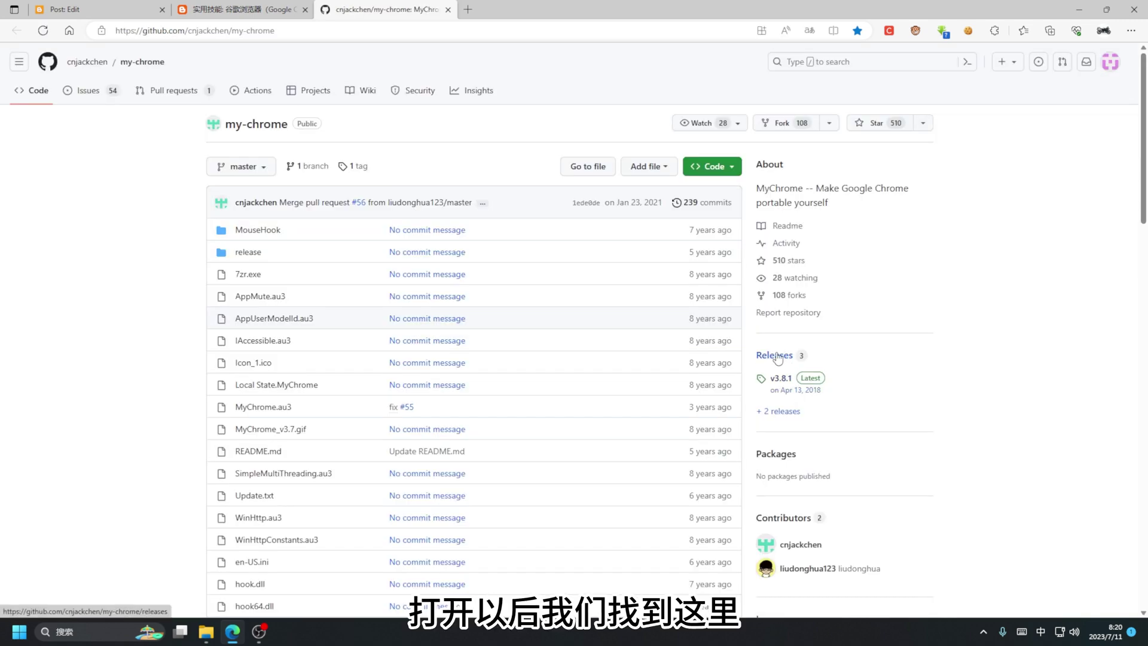
{"action": "left_click", "coordinate": [775, 355]}
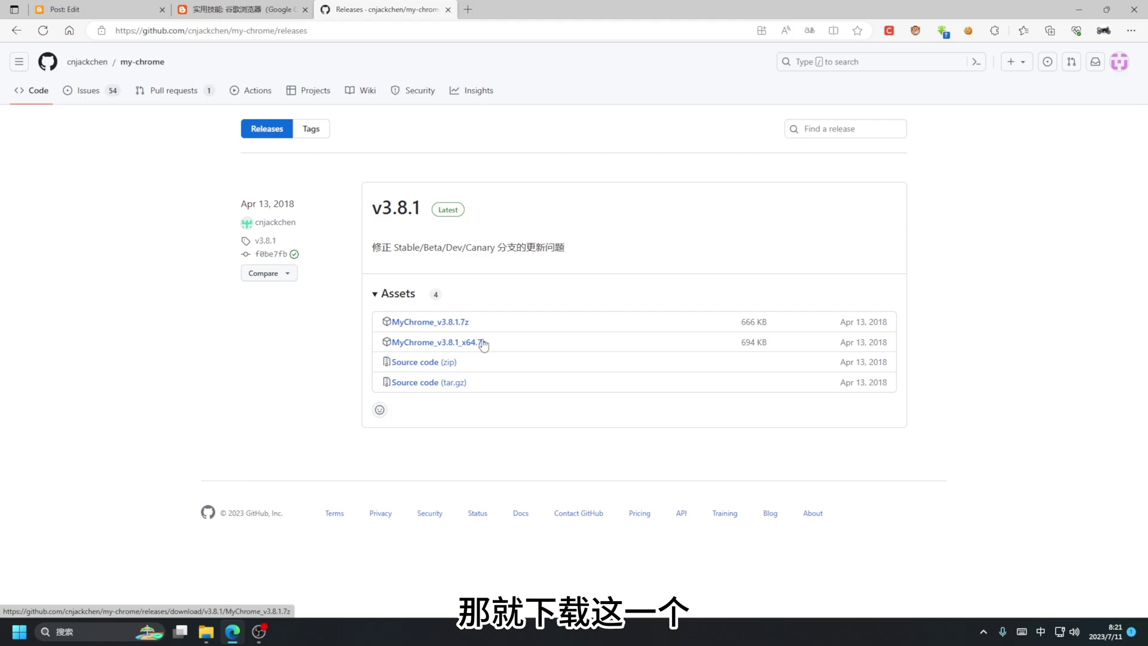
{"action": "left_click", "coordinate": [472, 351]}
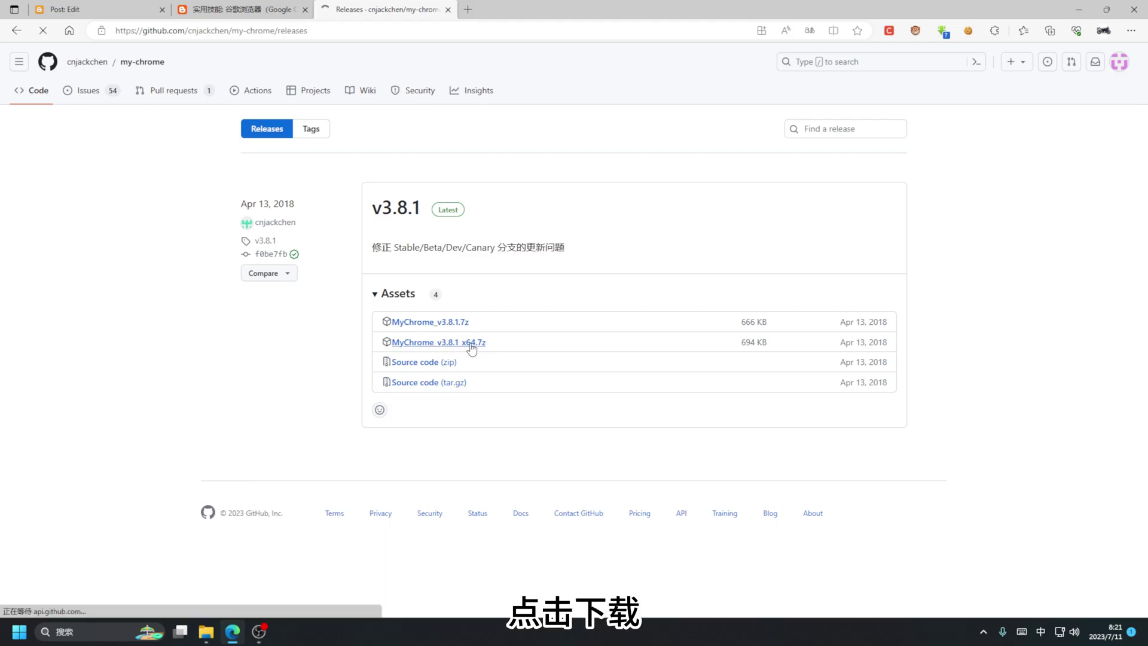
{"action": "left_click", "coordinate": [562, 366]}
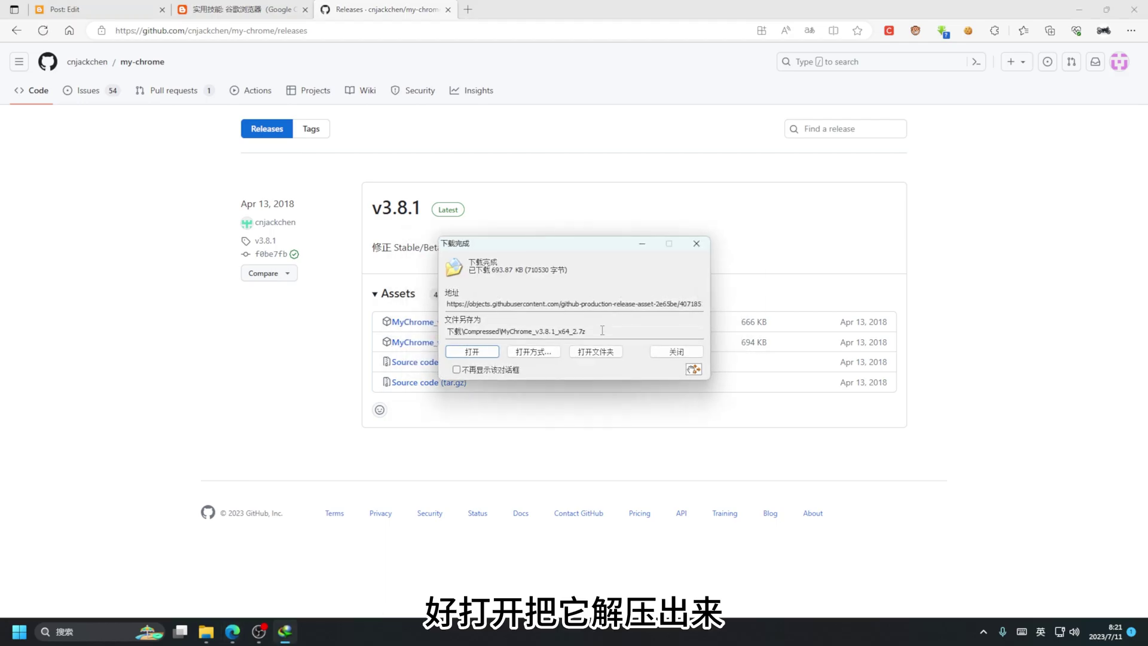
- Extract the downloaded MyChrome_v3.8.1_x64_2.7z archive from its download folder and run MyChrome.exe from the extracted folder
{"action": "left_click", "coordinate": [596, 352]}
{"action": "right_click", "coordinate": [553, 266]}
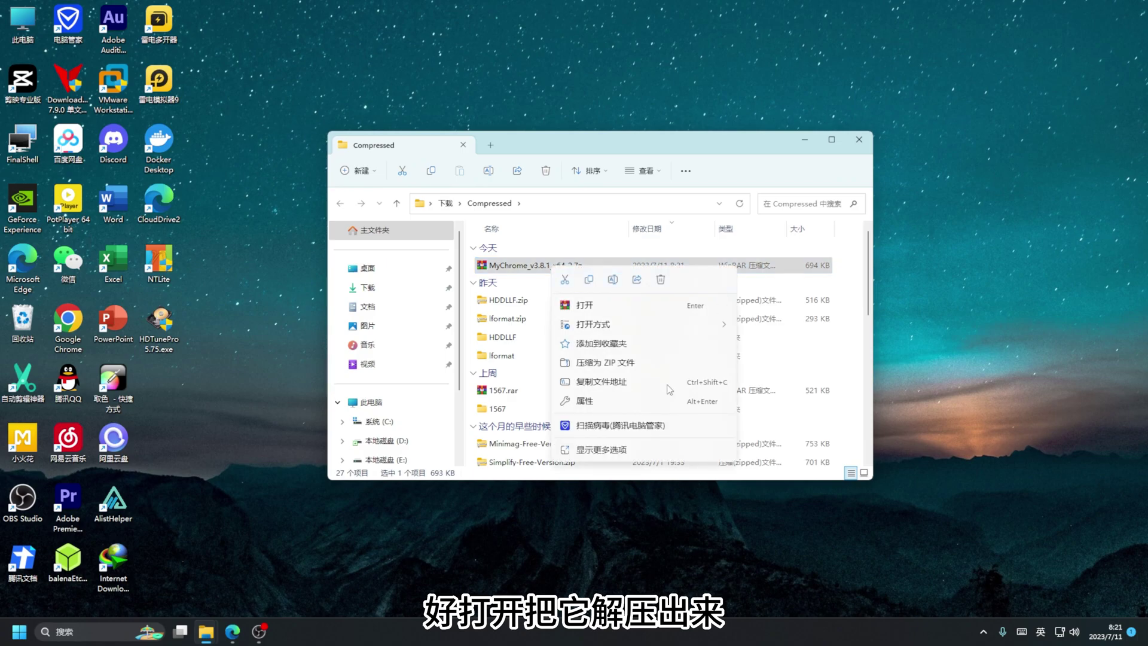
{"action": "left_click", "coordinate": [602, 452]}
{"action": "left_click", "coordinate": [669, 152]}
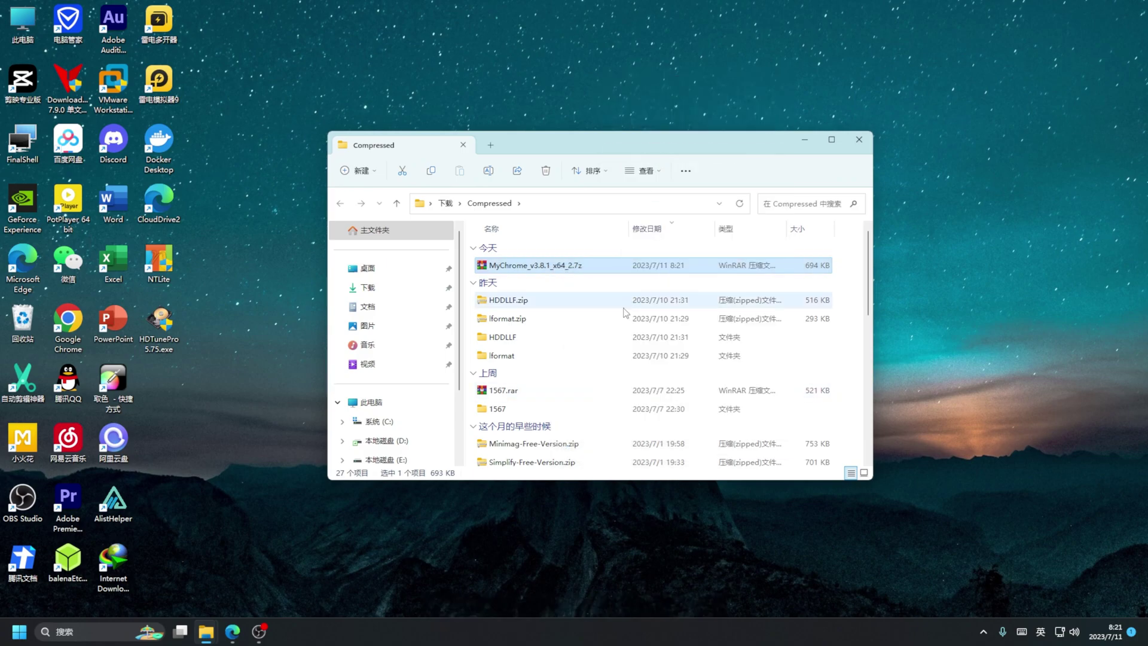
{"action": "double_click", "coordinate": [551, 287]}
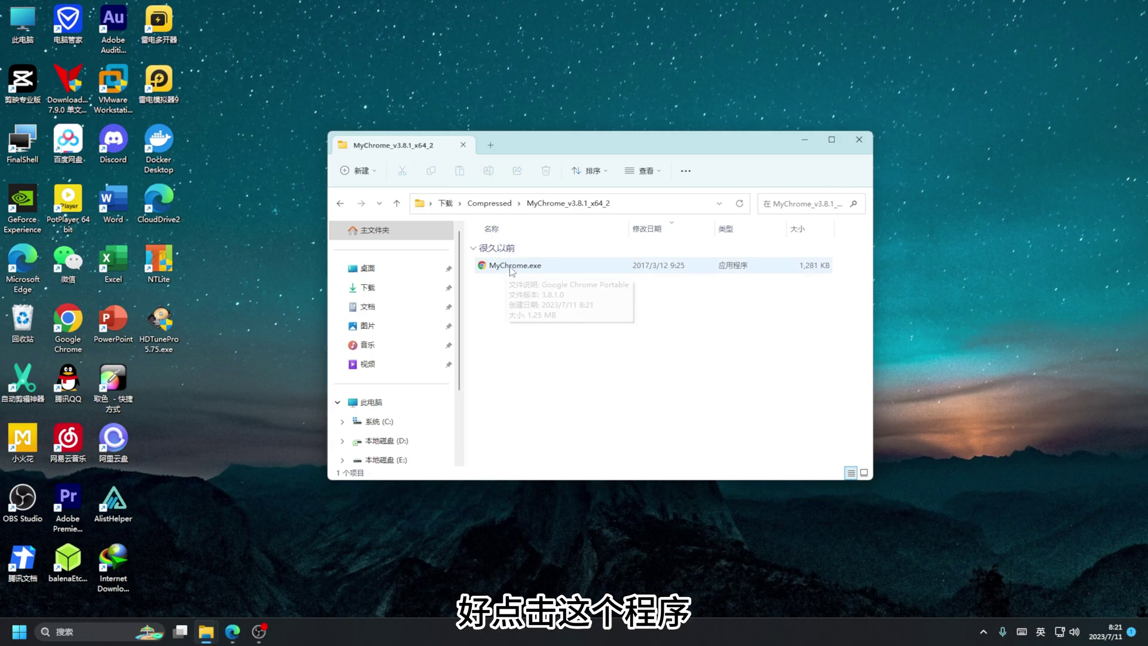
{"action": "double_click", "coordinate": [512, 266]}
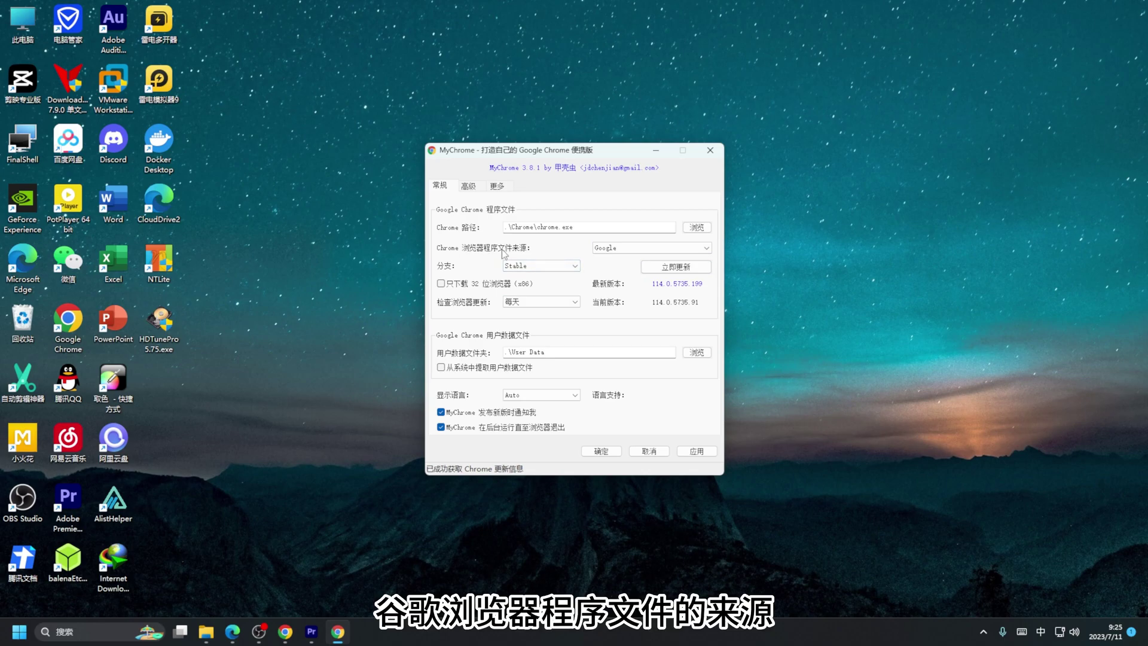
- Review the available sources for the Chrome program files and the release branches on offer
{"action": "left_click", "coordinate": [607, 249]}
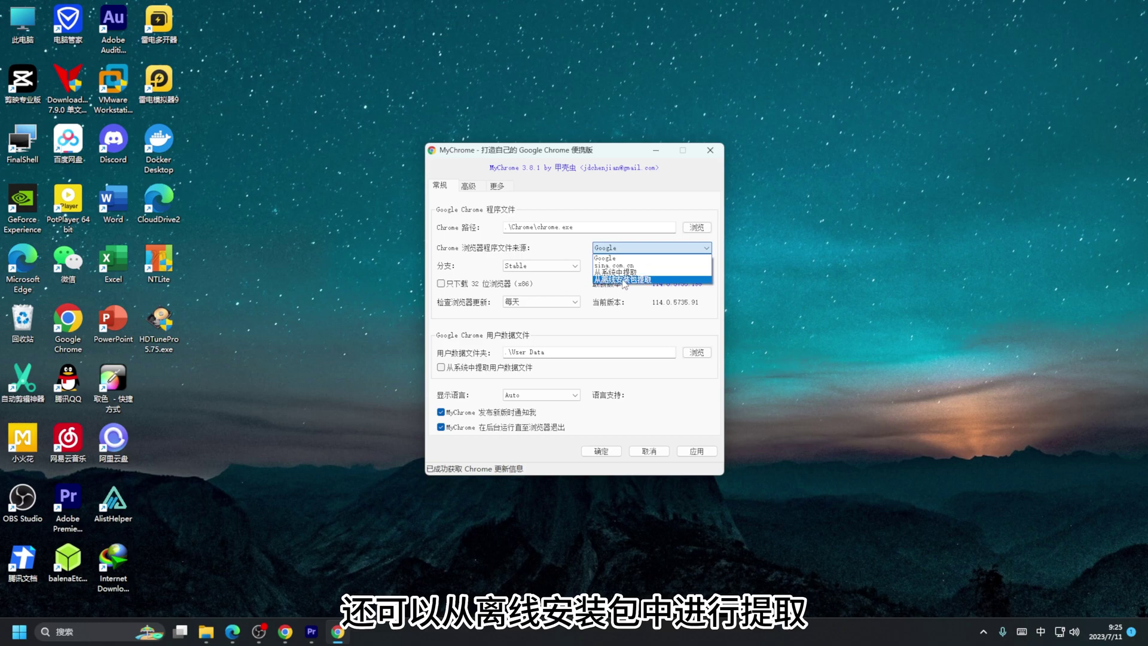
{"action": "left_click", "coordinate": [606, 259]}
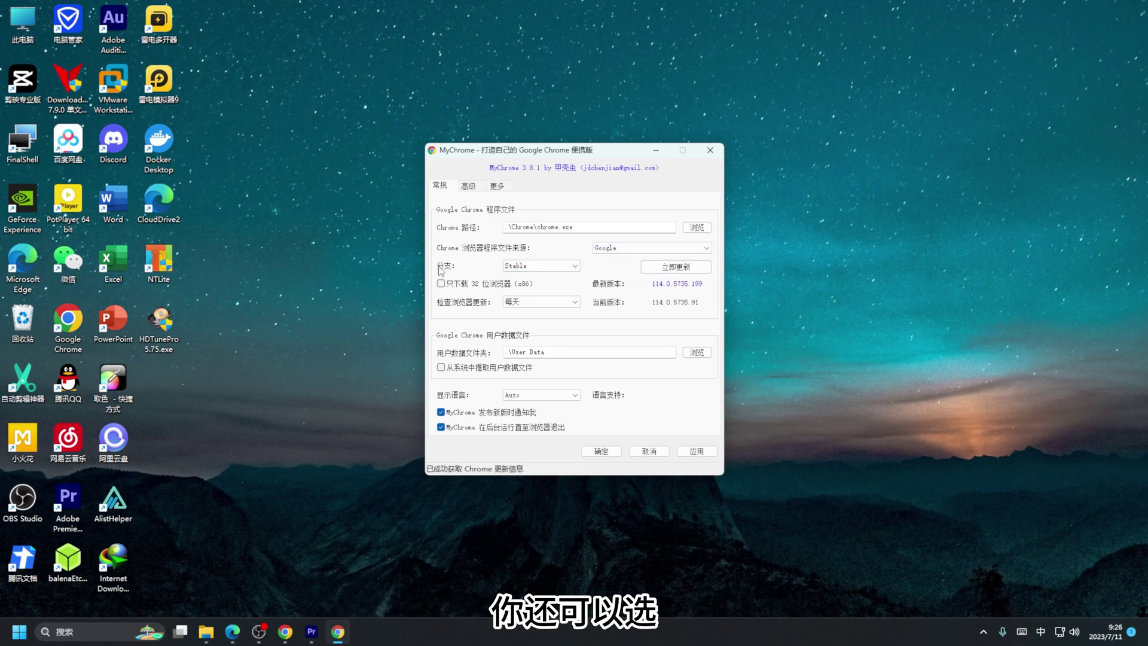
{"action": "left_click", "coordinate": [521, 271]}
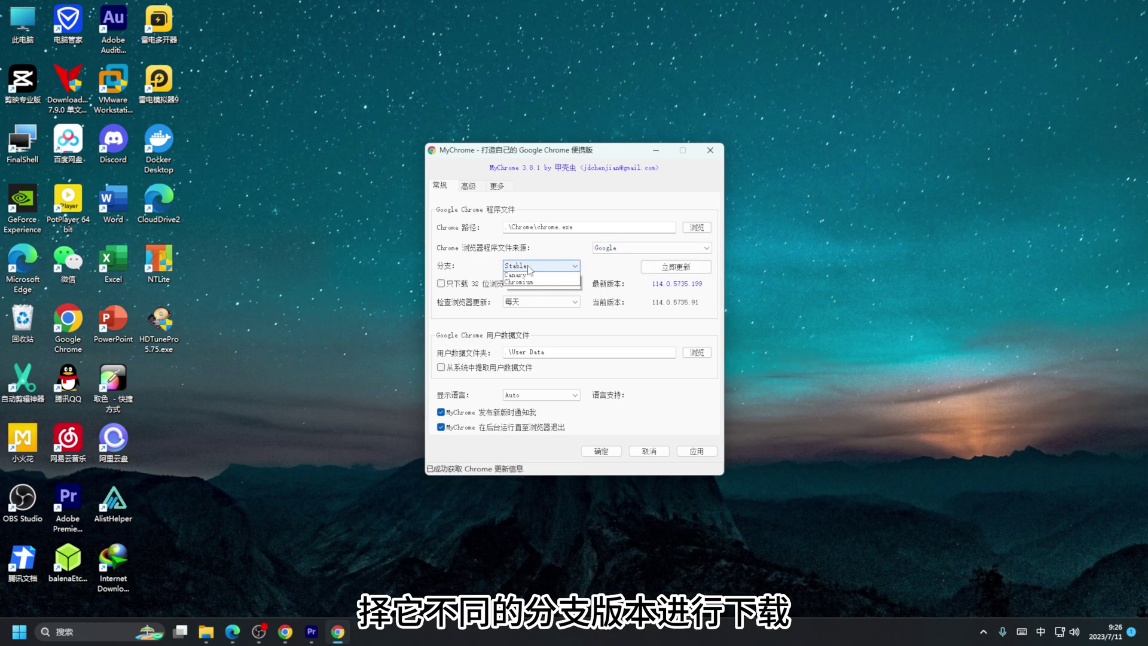
{"action": "left_click", "coordinate": [485, 261]}
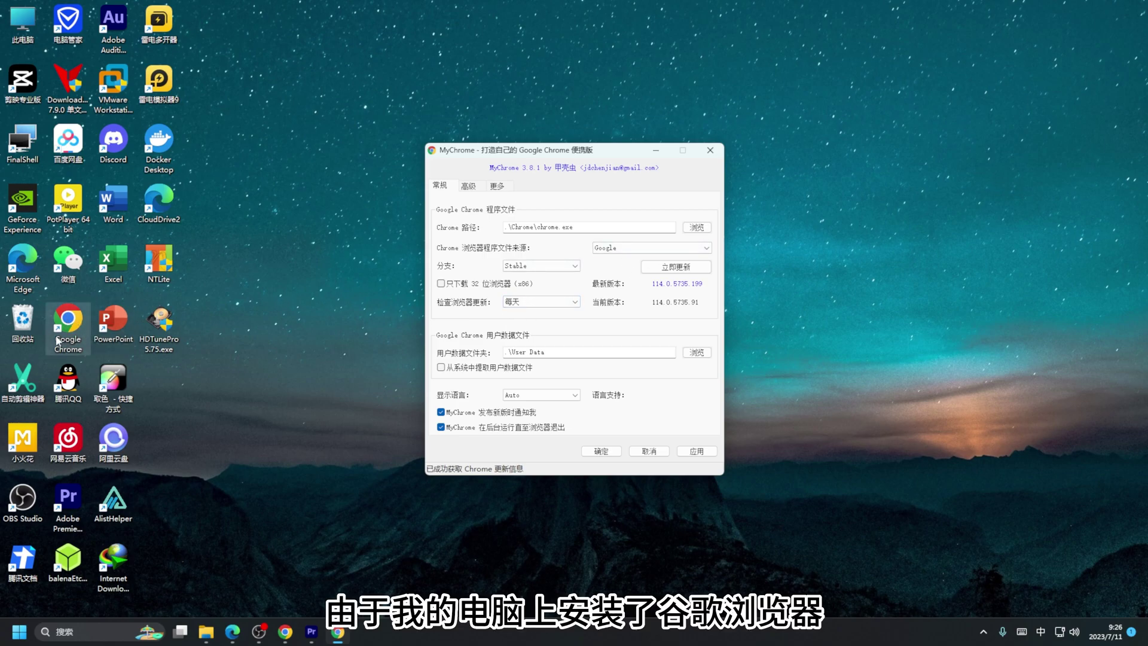
- Set the Chrome program source to 从系统中提取 and choose the MyChrome_v3.8.1_x64_2 folder for the user data
{"action": "left_click", "coordinate": [625, 249]}
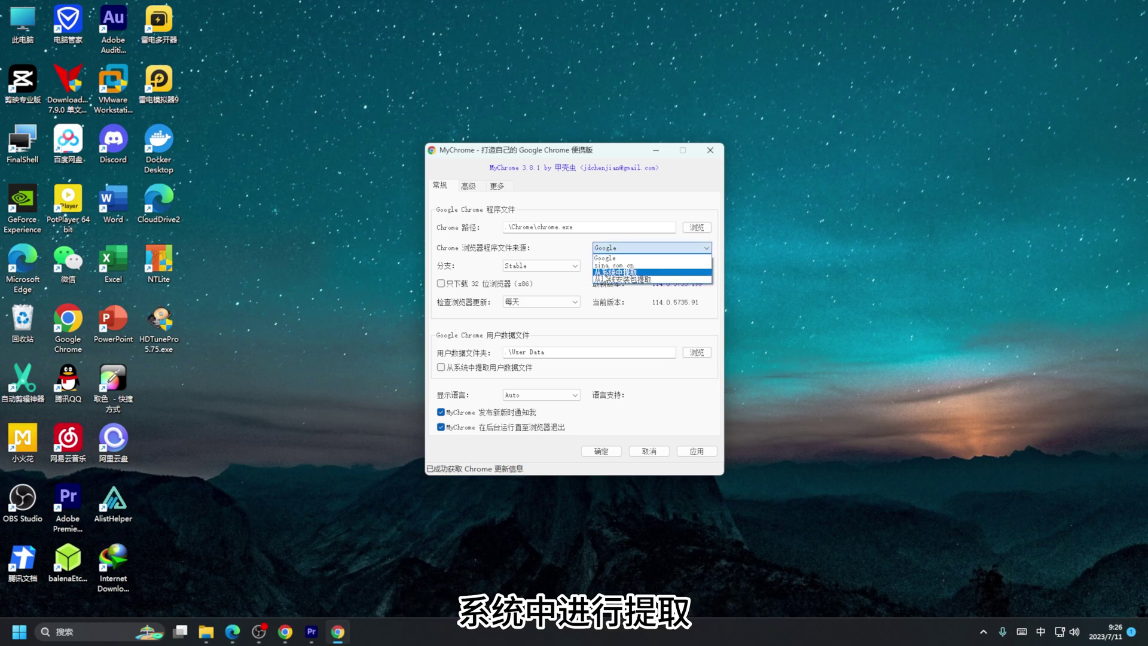
{"action": "left_click", "coordinate": [614, 272]}
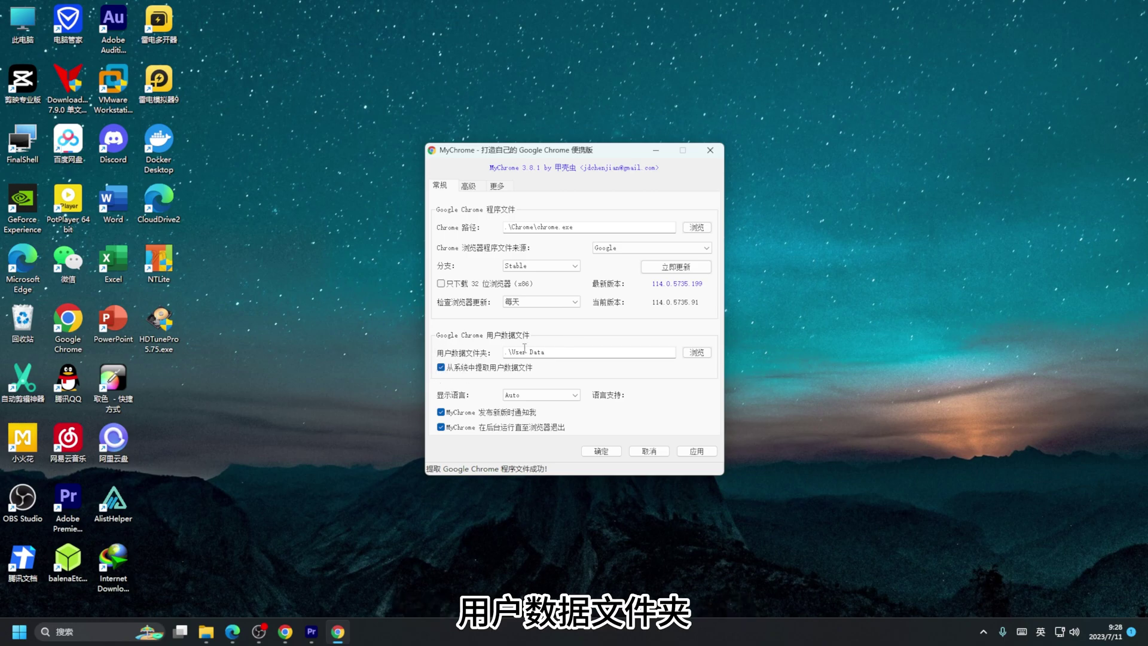
{"action": "left_click", "coordinate": [696, 352]}
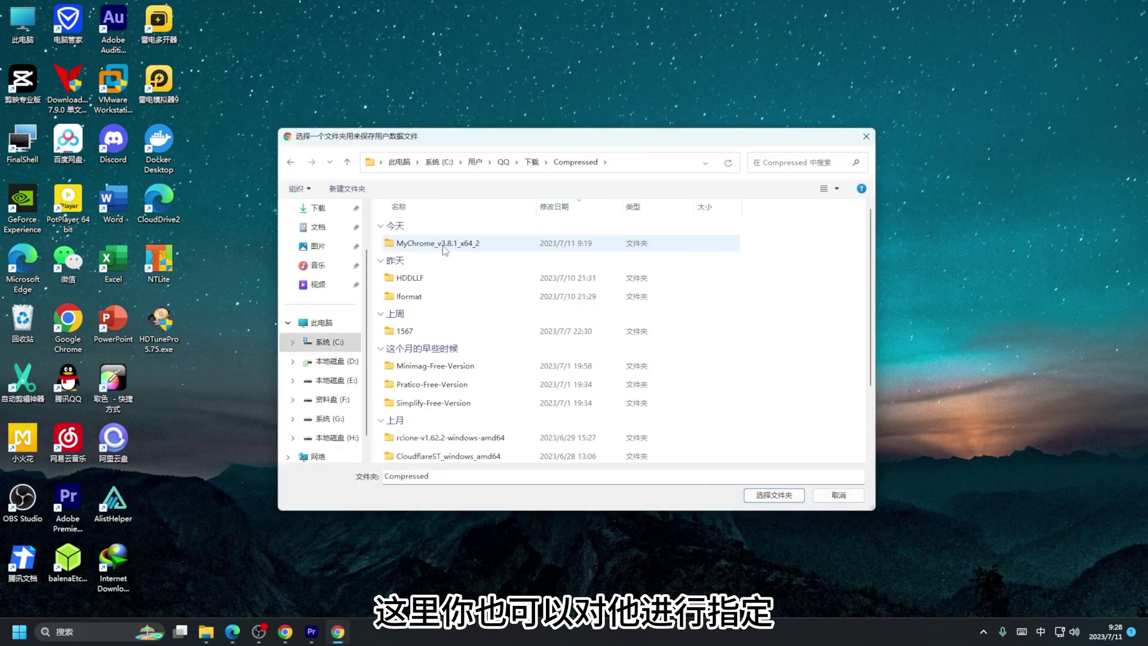
{"action": "double_click", "coordinate": [439, 250]}
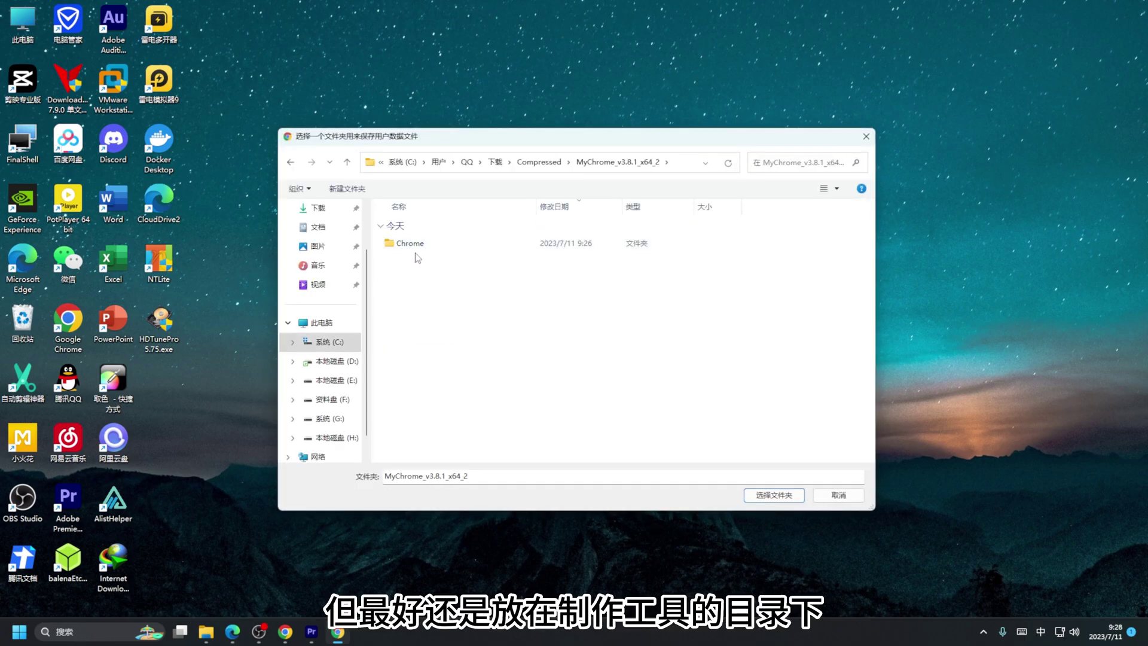
{"action": "left_click", "coordinate": [791, 499]}
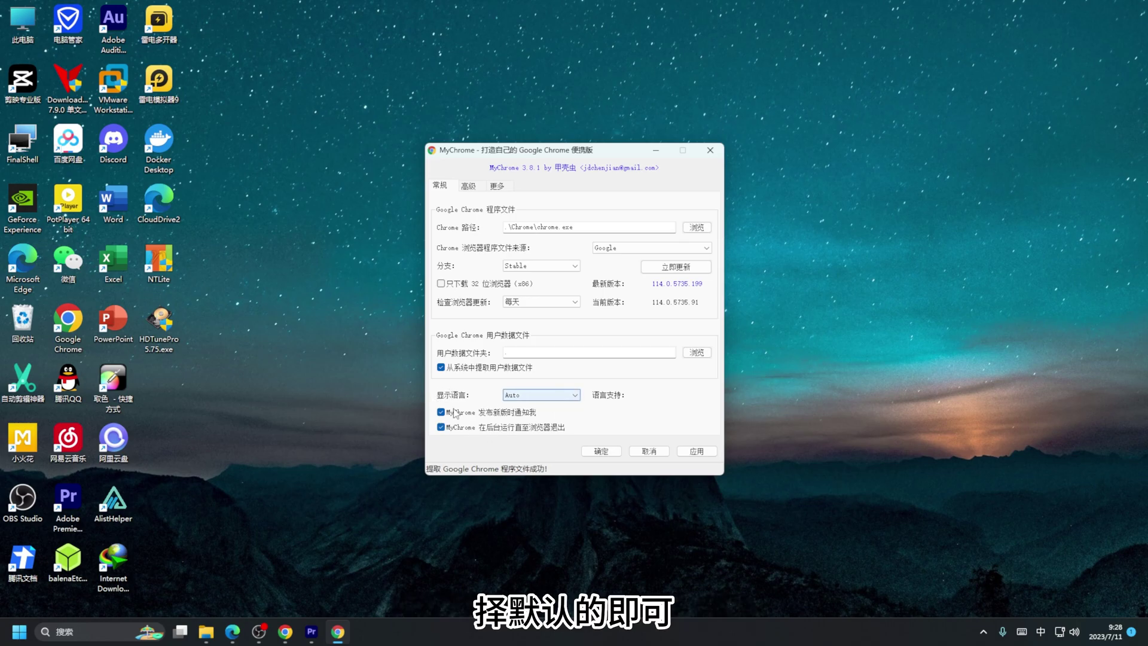
- Set the Chrome cache location to the Chrome folder inside MyChrome_v3.8.1_x64_2 and the cache size to 500 MB
{"action": "left_click", "coordinate": [470, 187]}
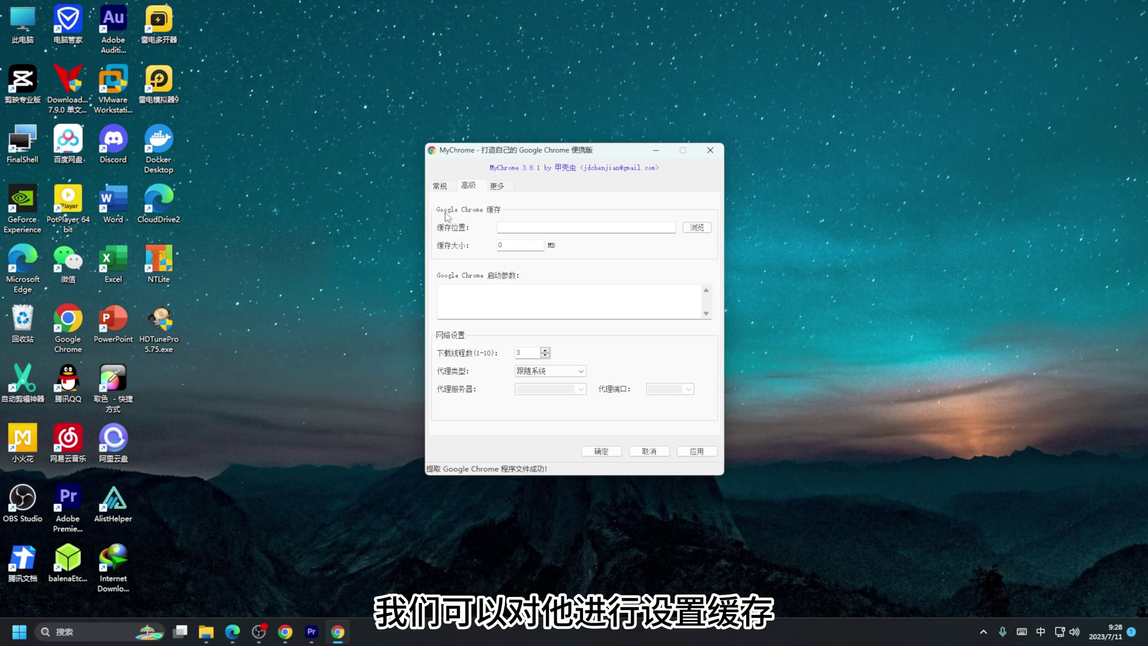
{"action": "left_click", "coordinate": [697, 228]}
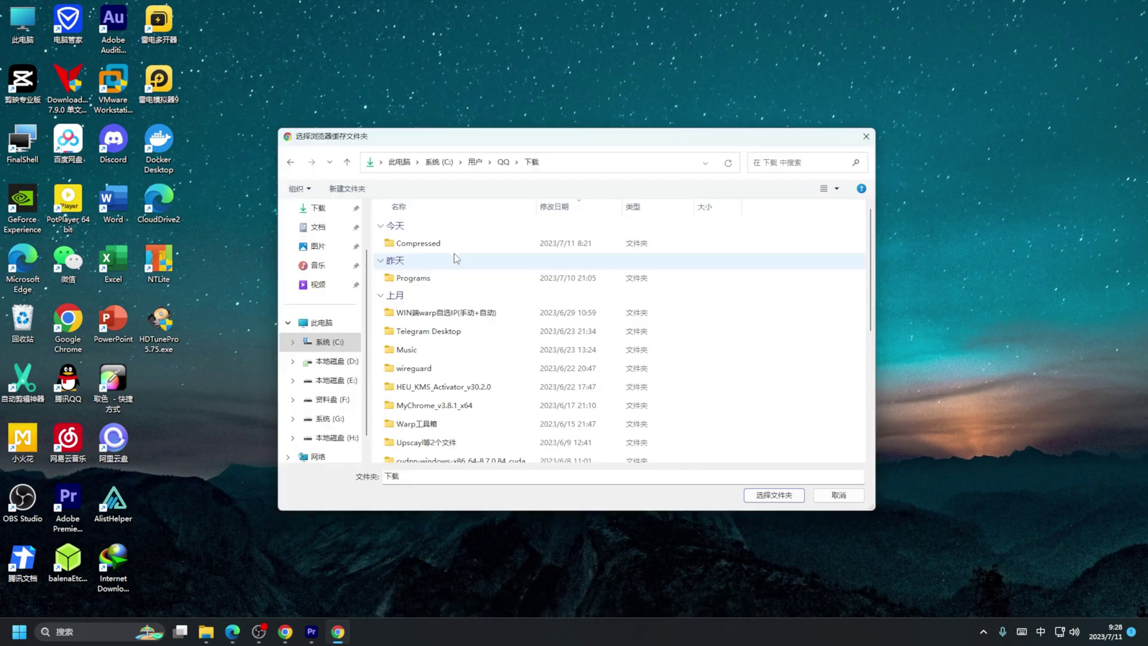
{"action": "double_click", "coordinate": [428, 243]}
{"action": "left_click", "coordinate": [428, 246]}
{"action": "double_click", "coordinate": [428, 243]}
{"action": "left_click", "coordinate": [428, 243]}
{"action": "double_click", "coordinate": [428, 244]}
{"action": "left_click", "coordinate": [781, 500]}
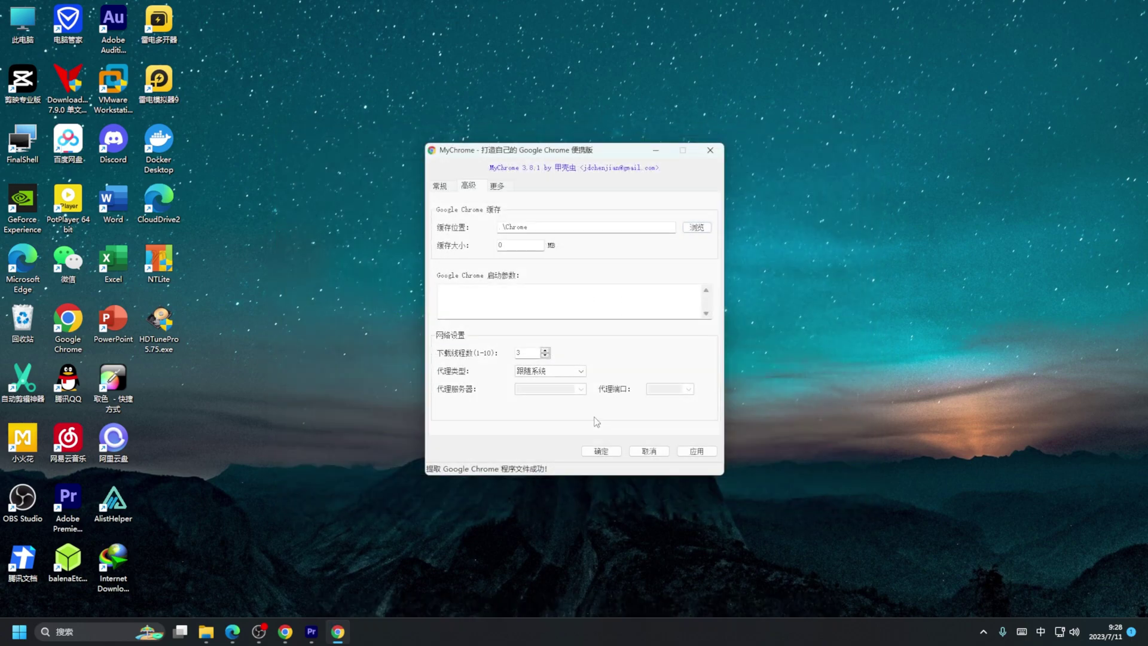
{"action": "double_click", "coordinate": [519, 245]}
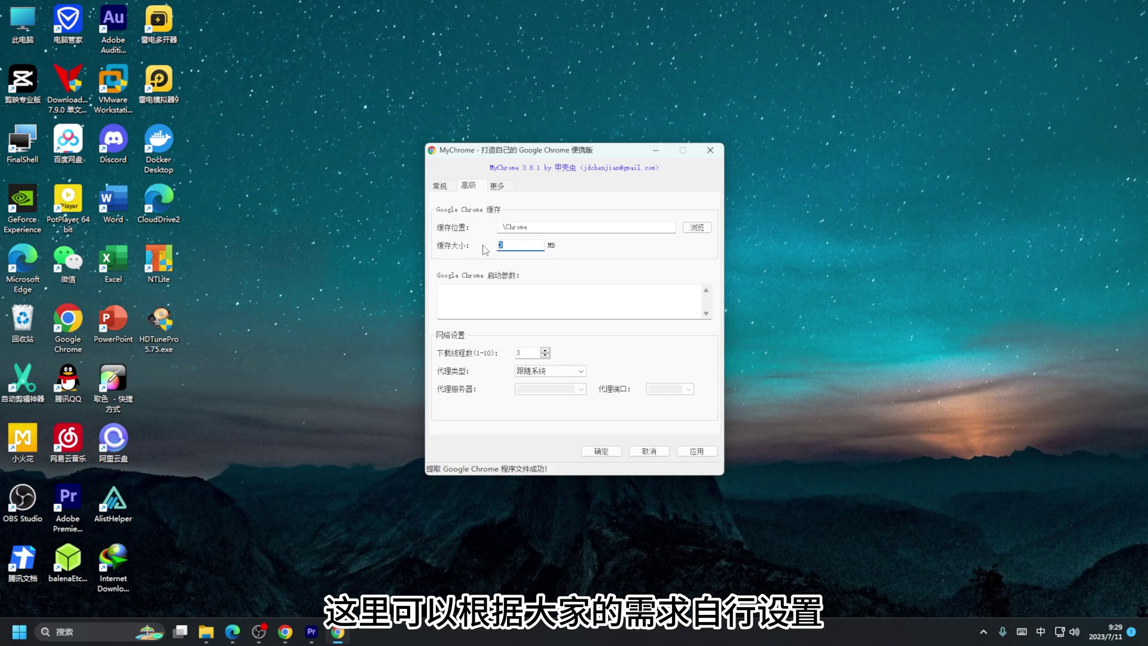
{"action": "type", "text": "500"}
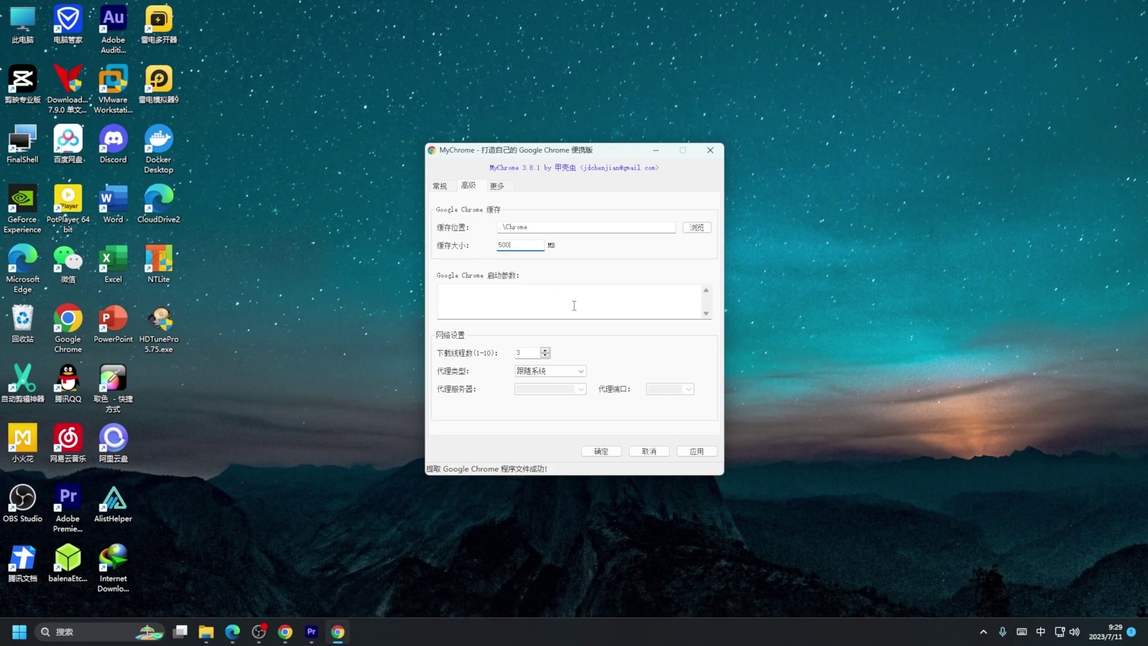
- Look over the remaining advanced and additional options, and apply the MyChrome settings, closing the window
{"action": "mouse_move", "coordinate": [543, 304]}
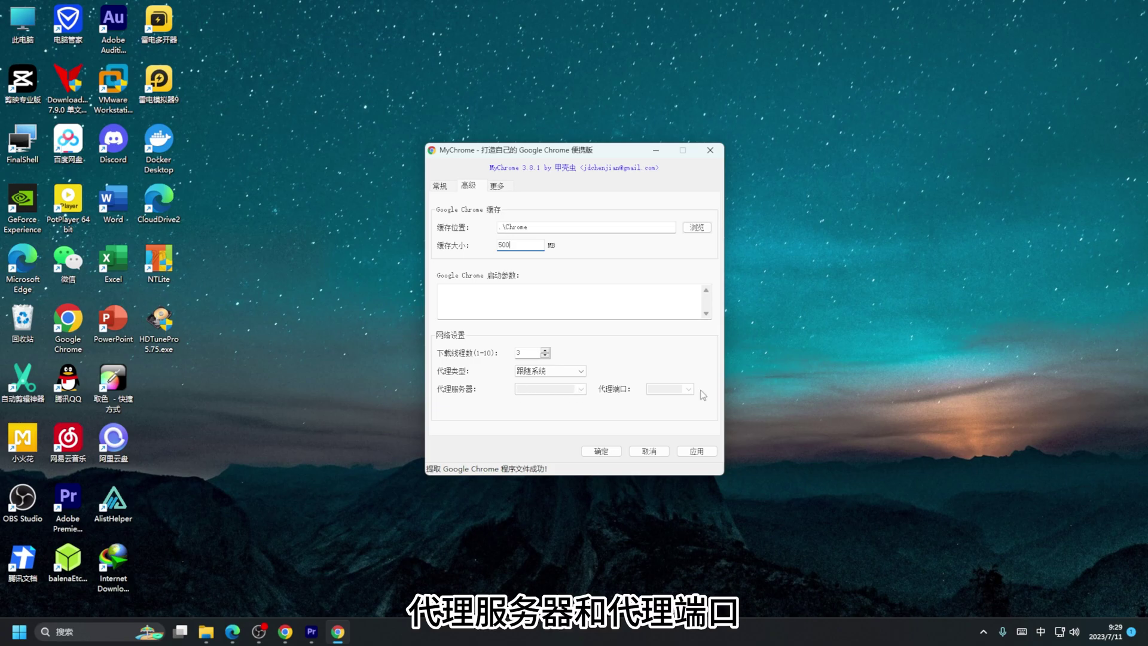
{"action": "left_click", "coordinate": [497, 185]}
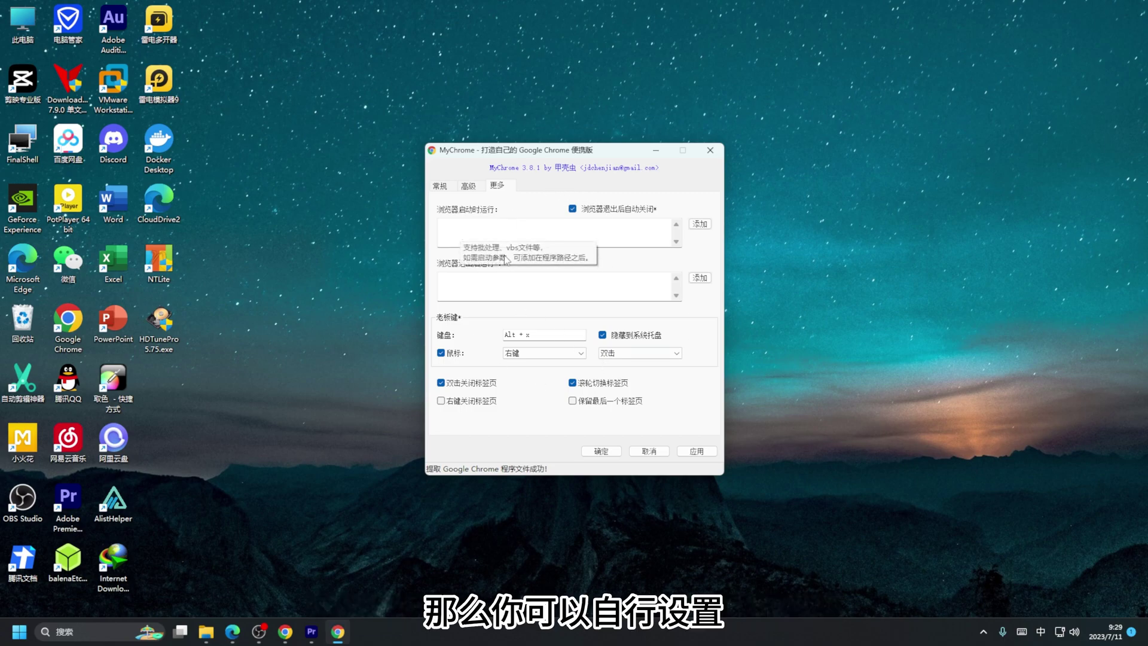
{"action": "mouse_move", "coordinate": [477, 280]}
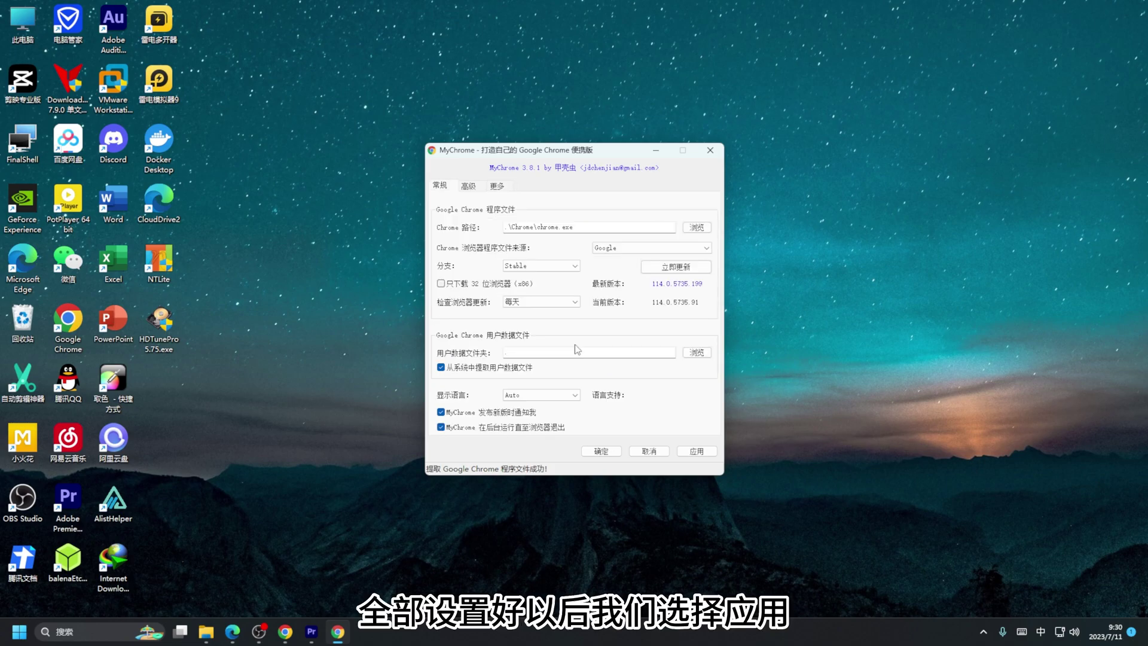
{"action": "left_click", "coordinate": [696, 453]}
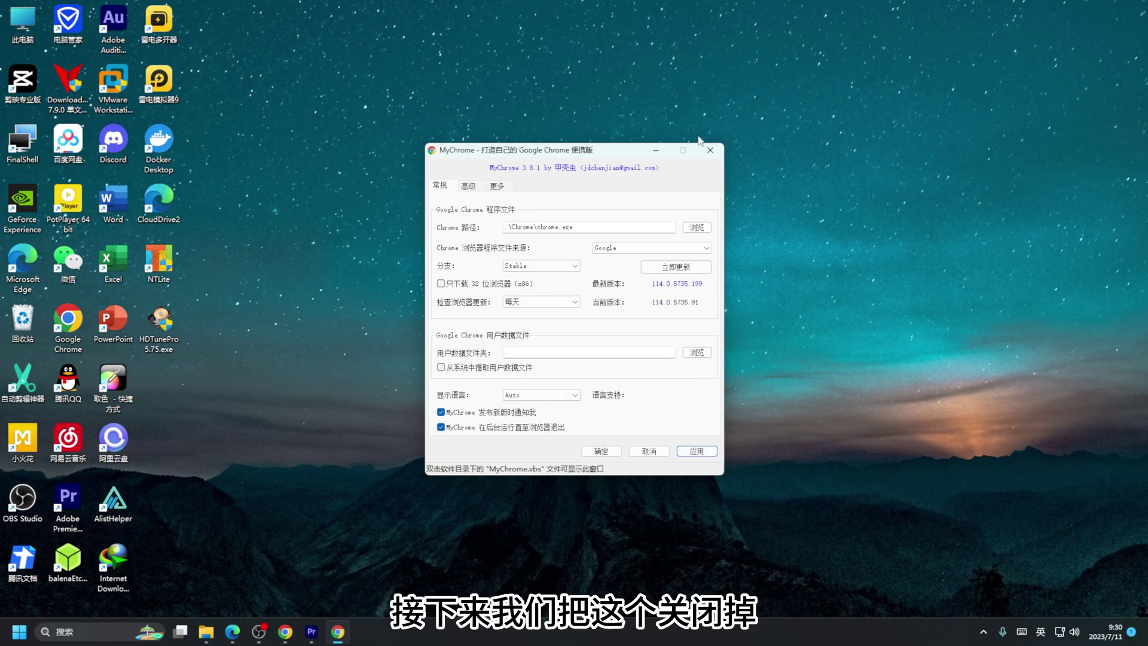
{"action": "left_click", "coordinate": [710, 150]}
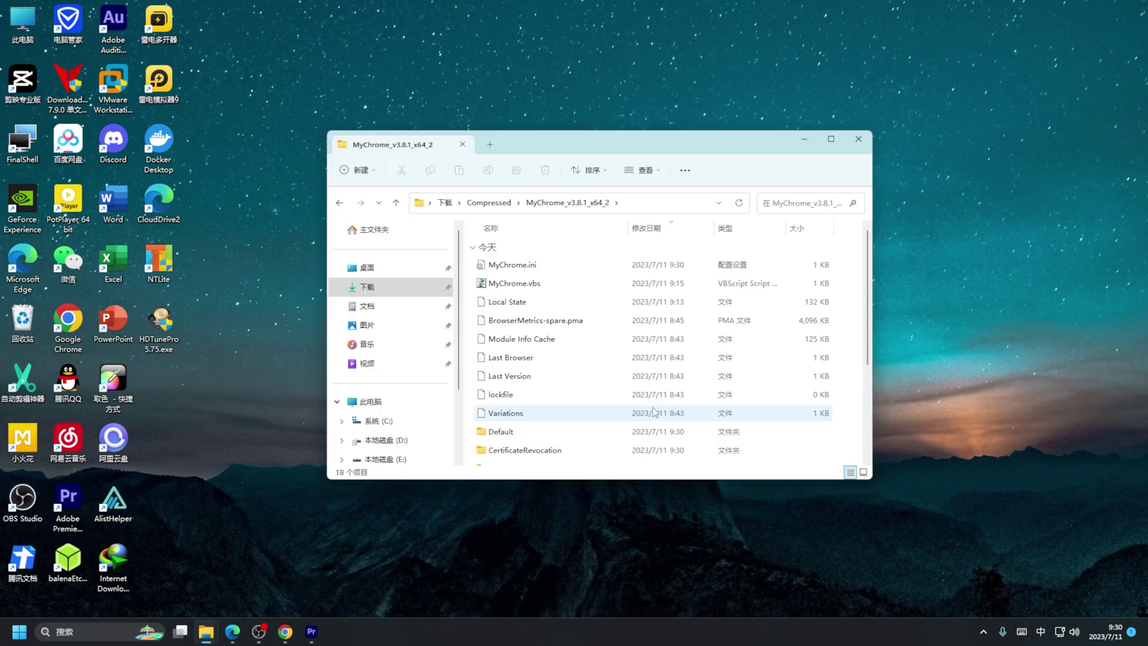
- Launch the portable browser with MyChrome.exe in the MyChrome_v3.8.1_x64_2 folder
{"action": "scroll", "coordinate": [598, 359], "scroll_direction": "down", "scroll_amount": 5}
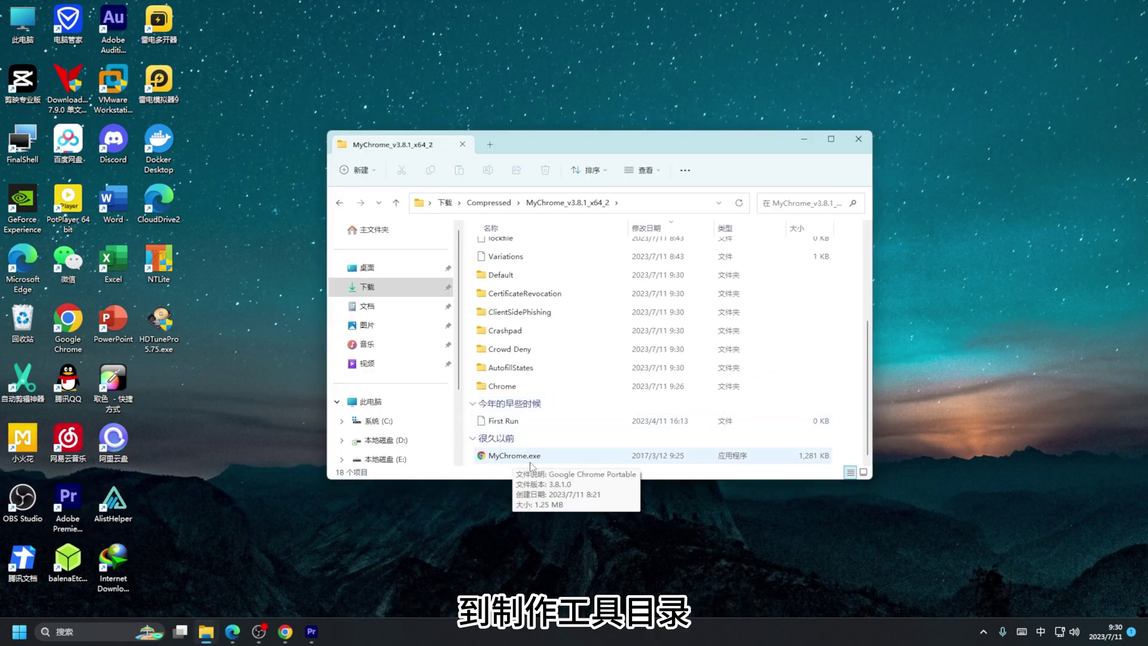
{"action": "double_click", "coordinate": [515, 456]}
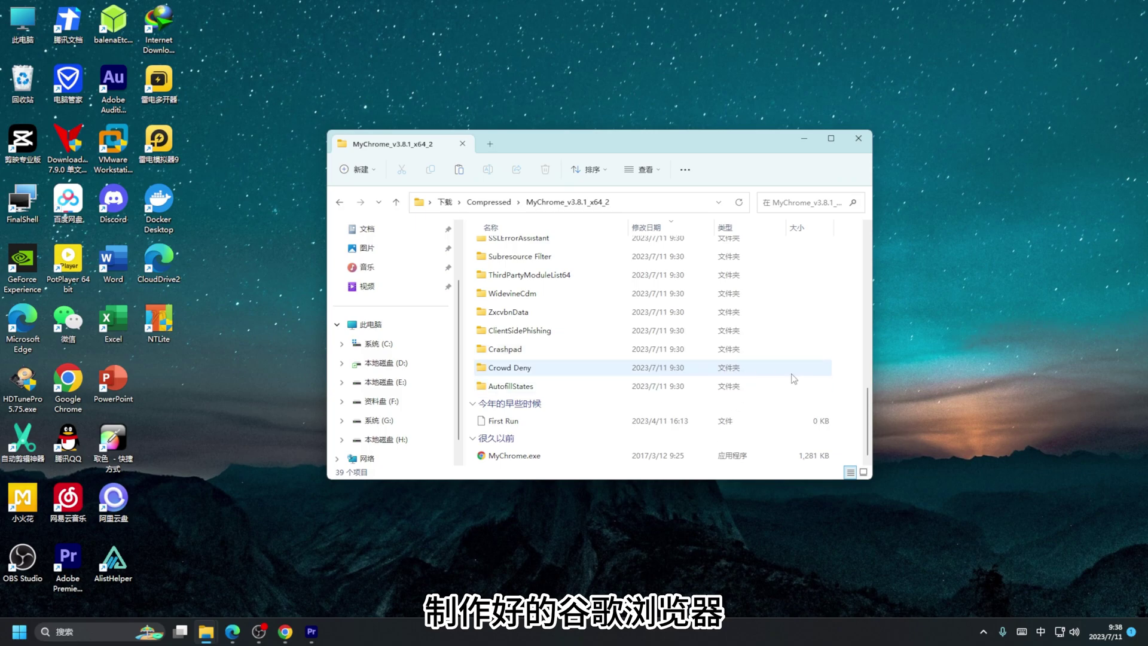
- Copy the whole MyChrome_v3.8.1_x64_2 folder from the Compressed folder to the desktop
{"action": "scroll", "coordinate": [794, 378], "scroll_direction": "up", "scroll_amount": 4}
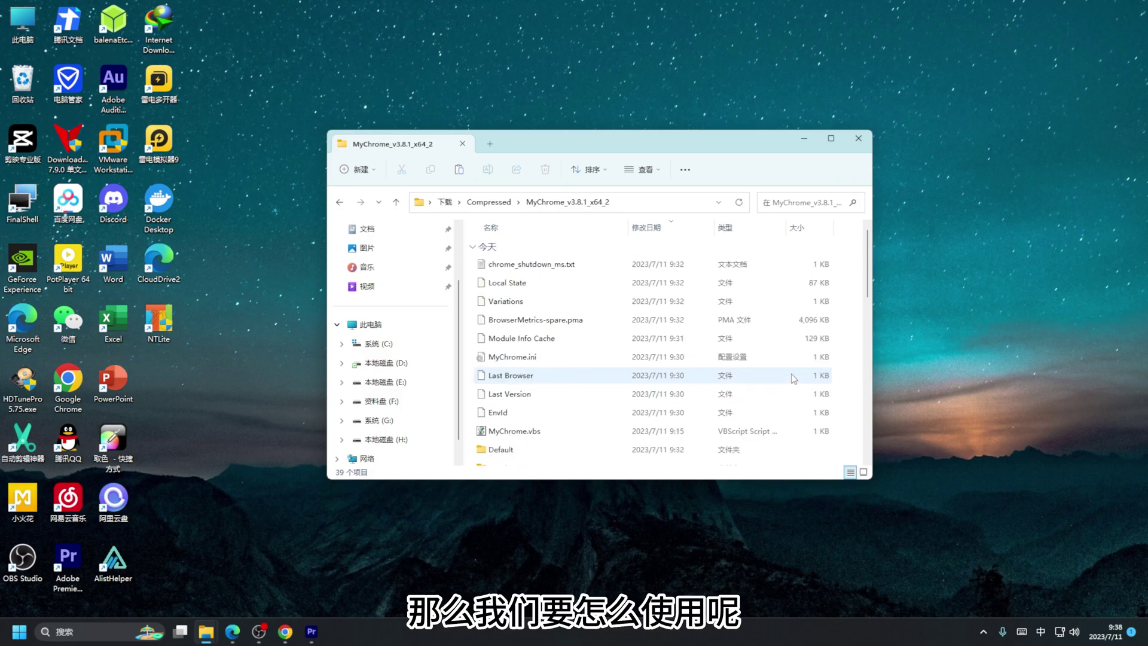
{"action": "left_click", "coordinate": [490, 202]}
{"action": "right_click", "coordinate": [506, 284]}
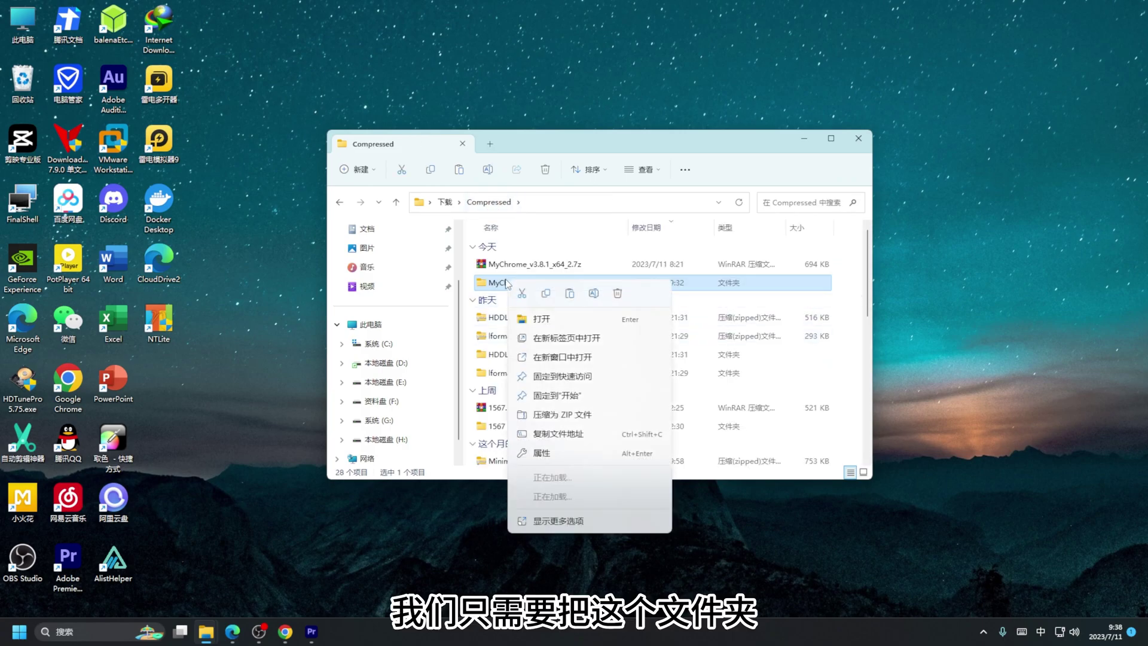
{"action": "left_click", "coordinate": [550, 296]}
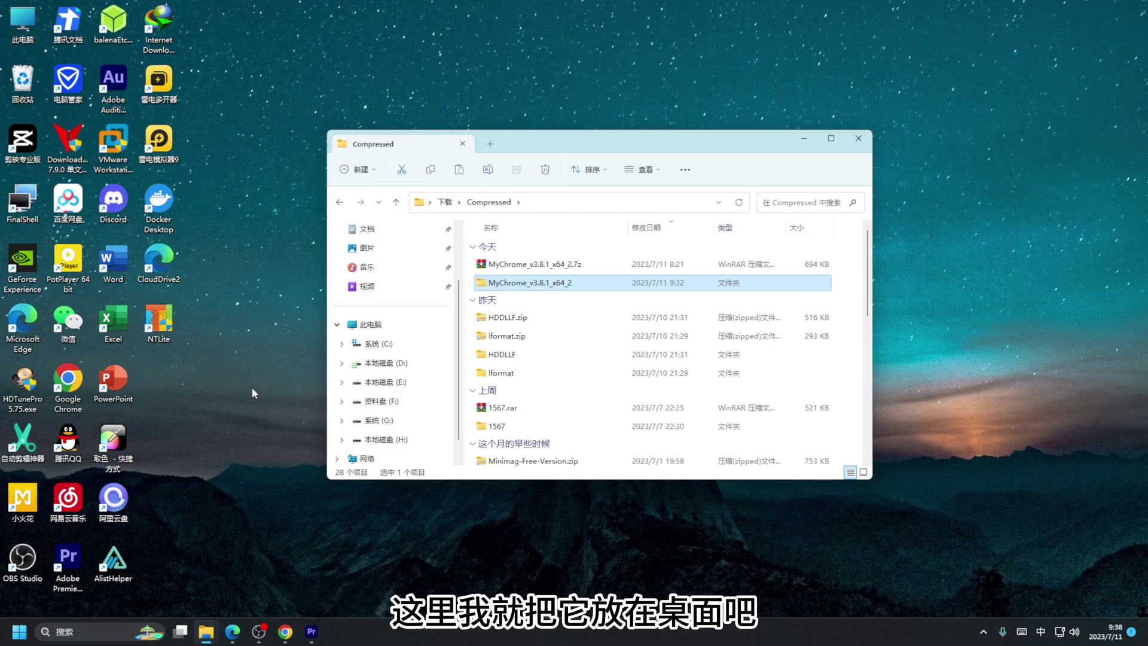
{"action": "right_click", "coordinate": [177, 370]}
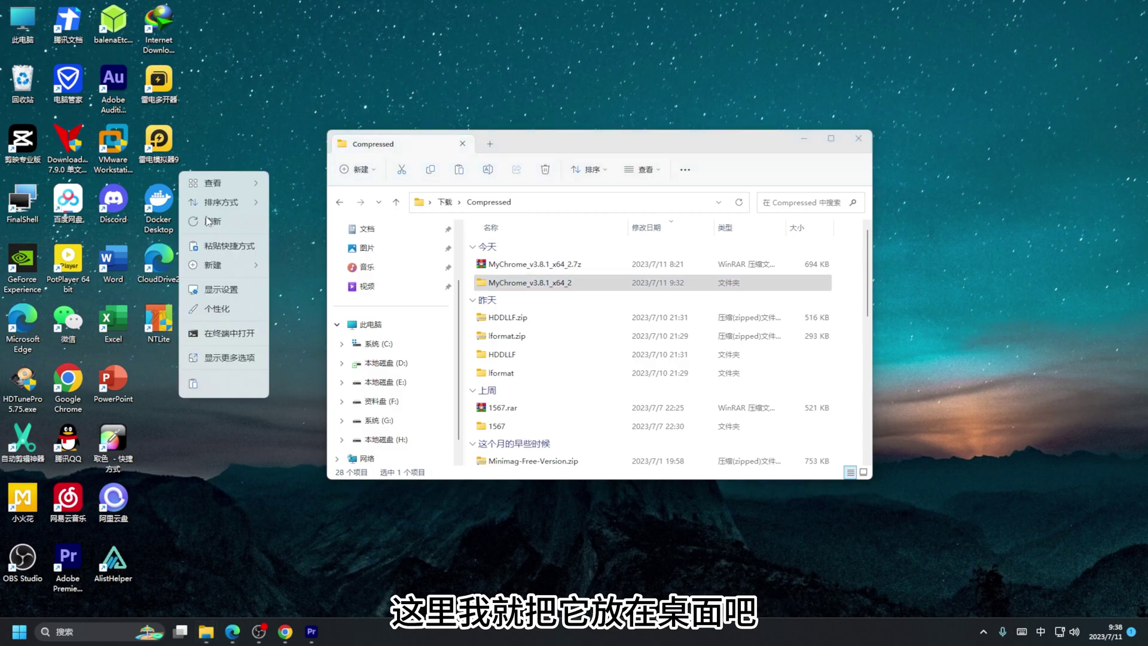
{"action": "left_click", "coordinate": [193, 385]}
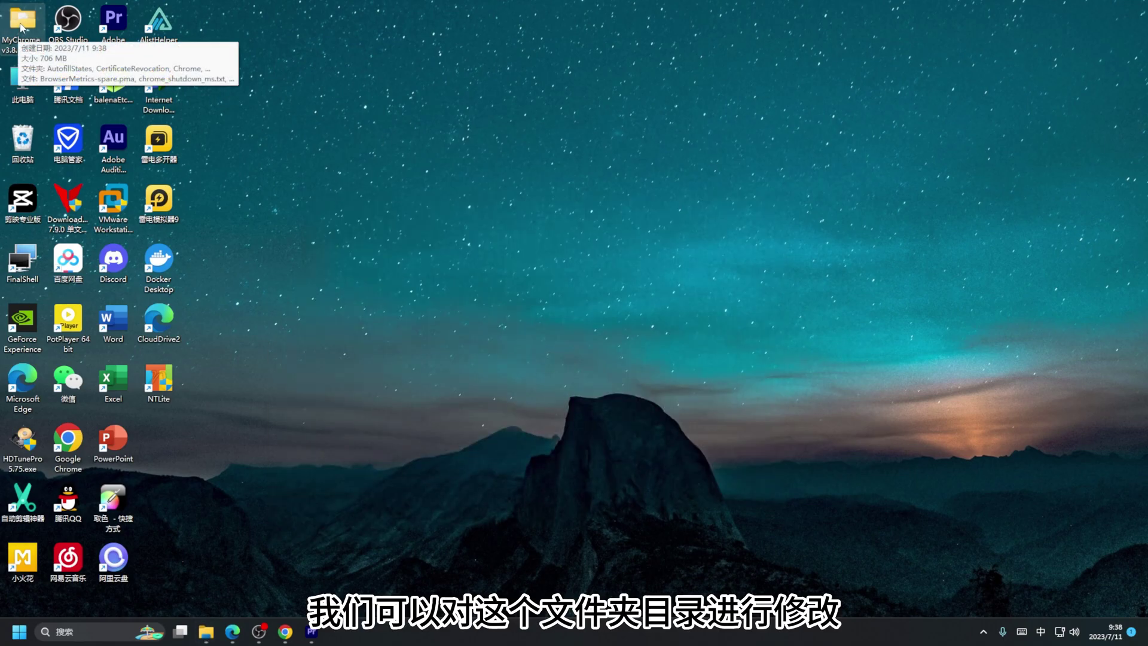
- Rename the MyChrome_v3.8.1_x64_2 folder on the desktop as 谷歌浏览器
{"action": "right_click", "coordinate": [21, 27]}
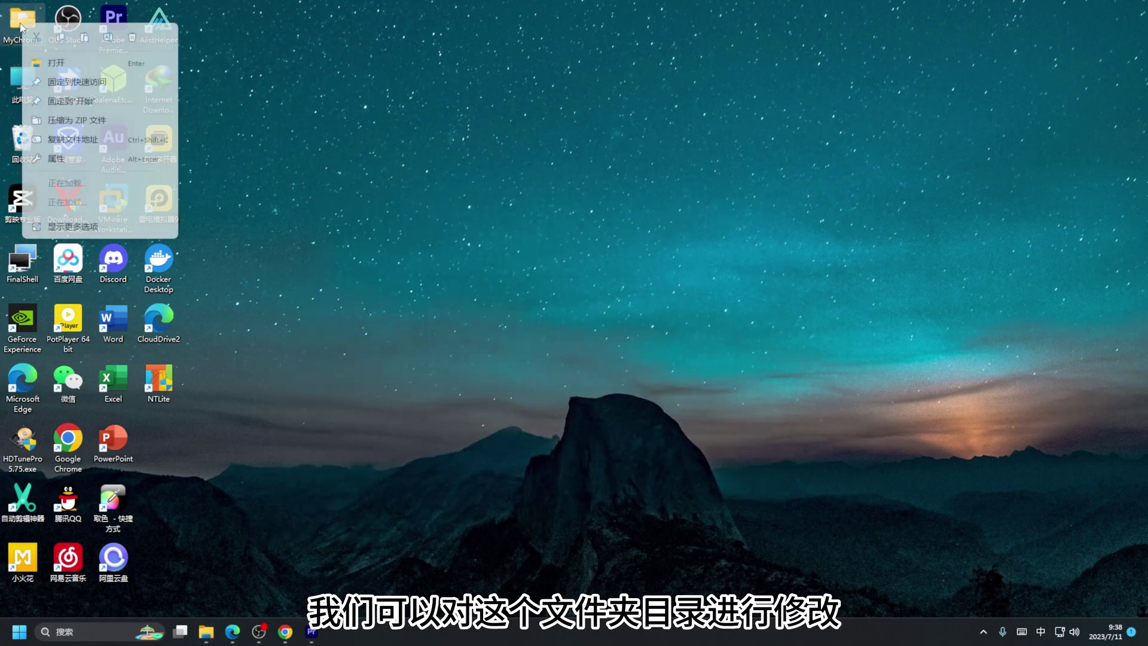
{"action": "left_click", "coordinate": [108, 38]}
{"action": "type", "text": "guge"}
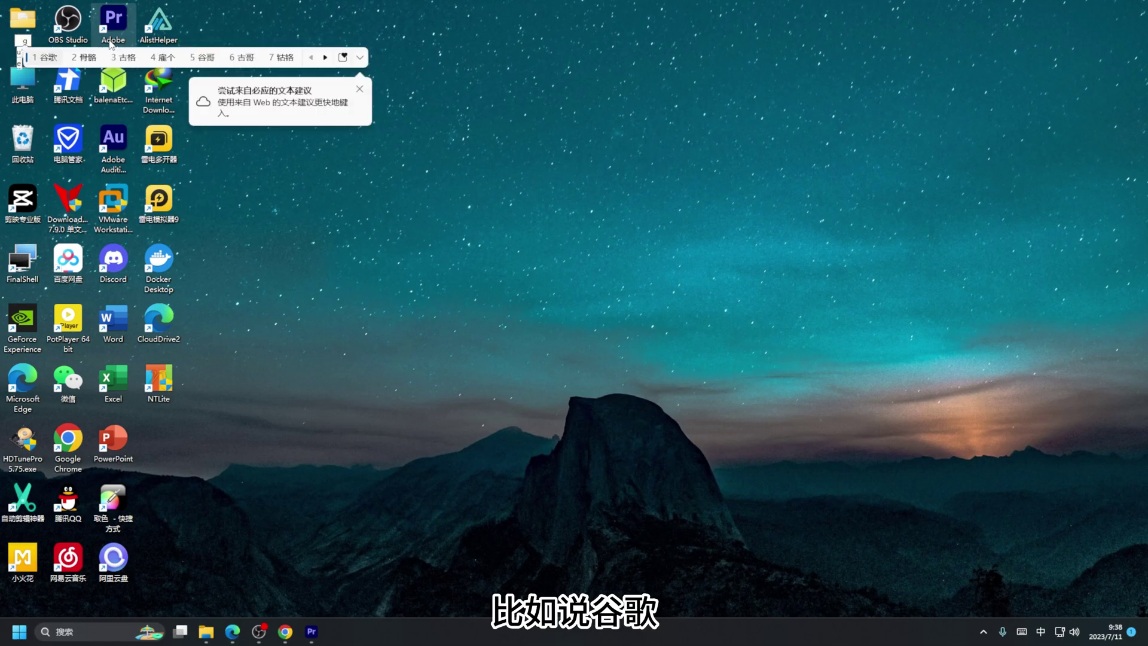
{"action": "key", "text": "space"}
{"action": "type", "text": "liulanqi"}
{"action": "key", "text": "space"}
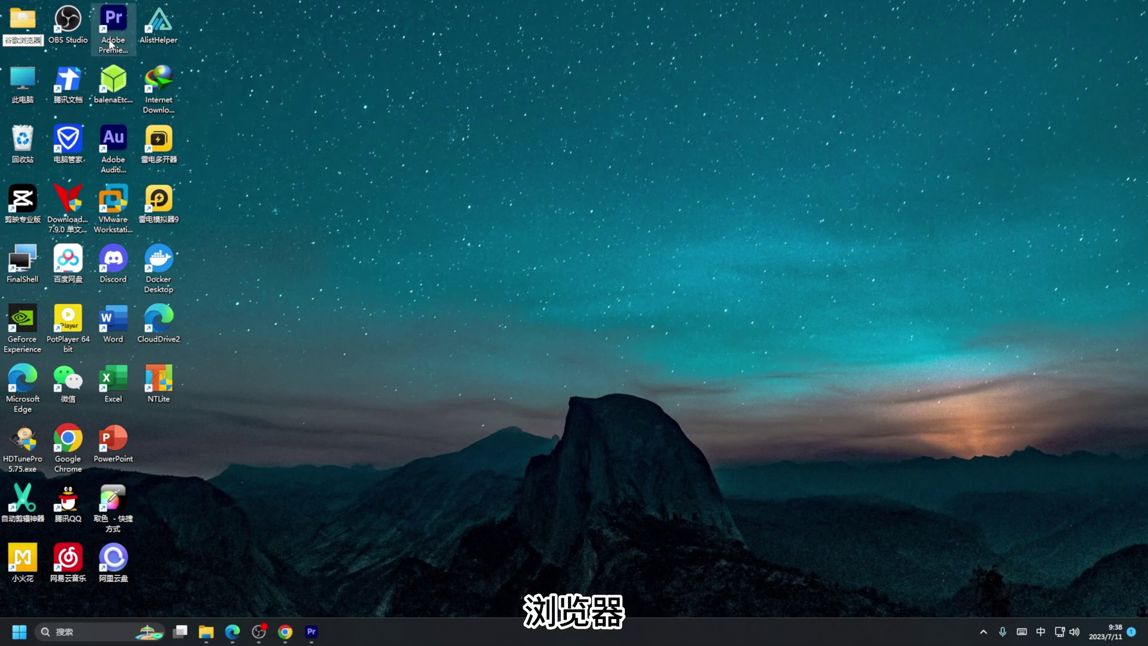
{"action": "left_click", "coordinate": [220, 102]}
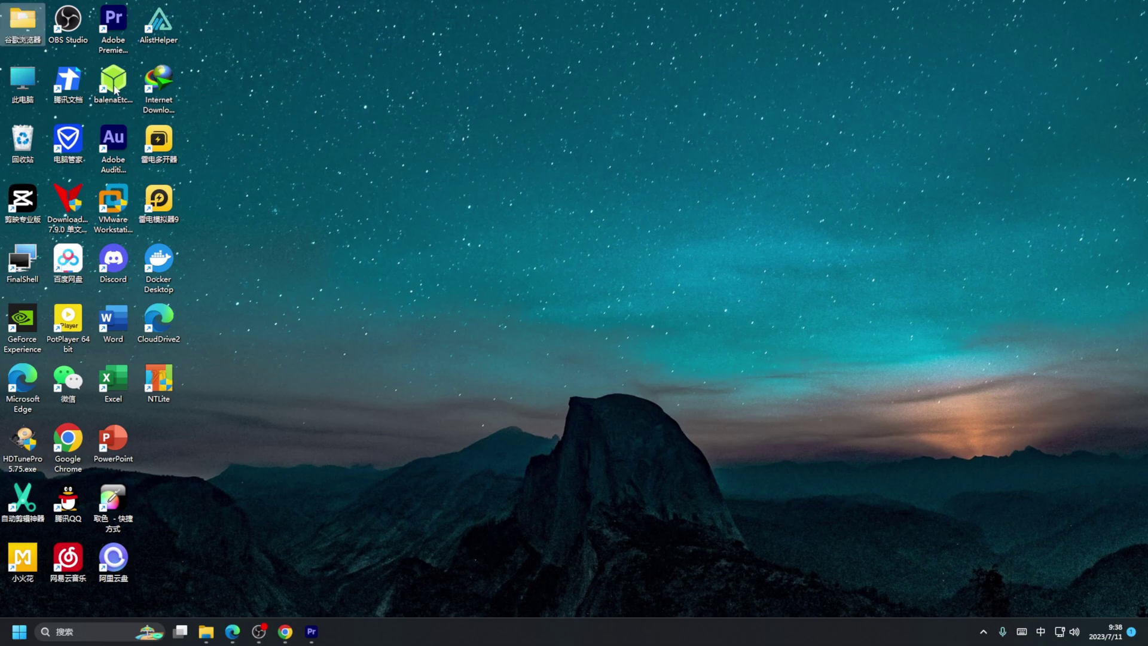
- Open the 谷歌浏览器 folder on the desktop and launch the portable browser with its MyChrome.exe
{"action": "double_click", "coordinate": [24, 25]}
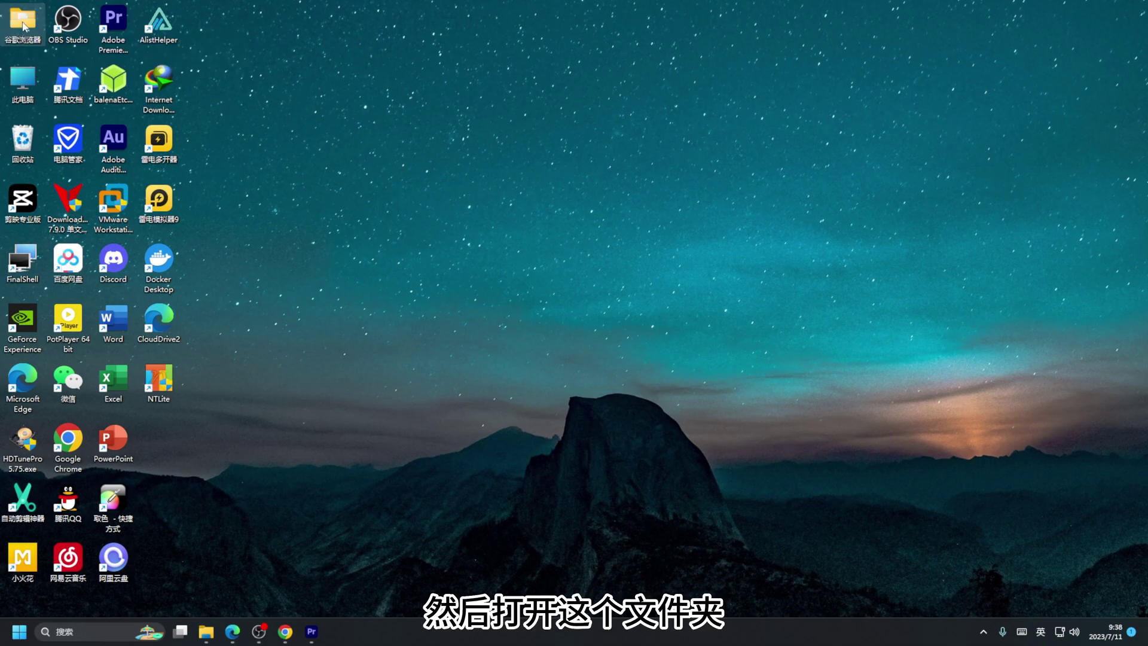
{"action": "scroll", "coordinate": [585, 340], "scroll_direction": "down", "scroll_amount": 9}
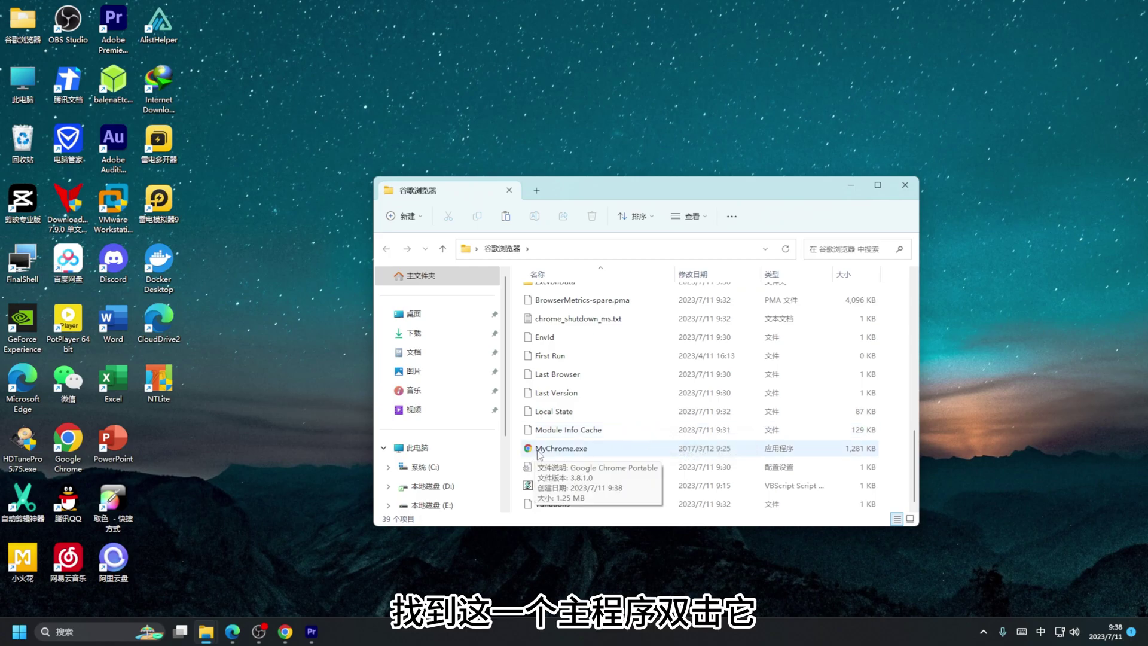
{"action": "double_click", "coordinate": [556, 449]}
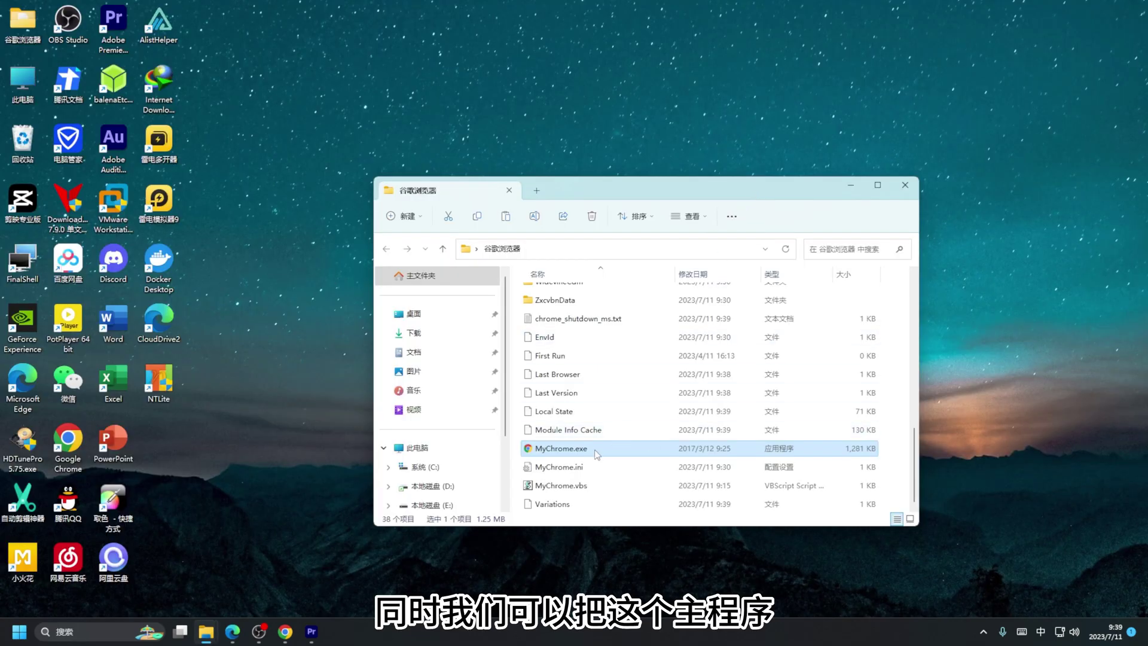
- Create a desktop shortcut to MyChrome.exe from the 谷歌浏览器 folder, and close the folder and browser windows
{"action": "right_click", "coordinate": [597, 453]}
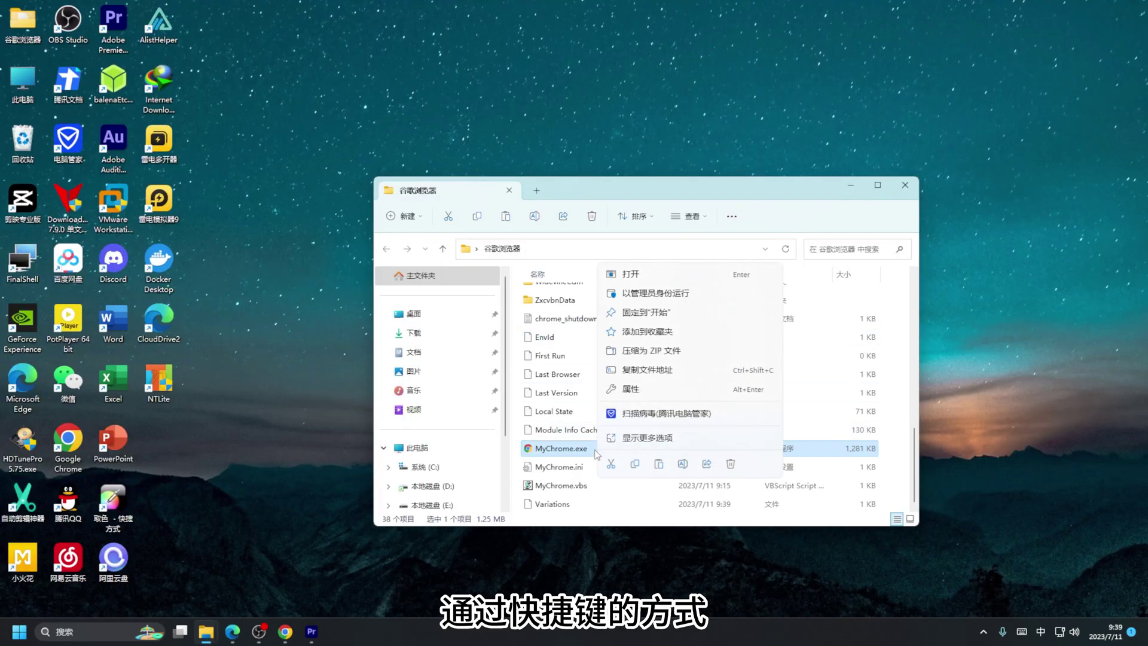
{"action": "left_click", "coordinate": [653, 445]}
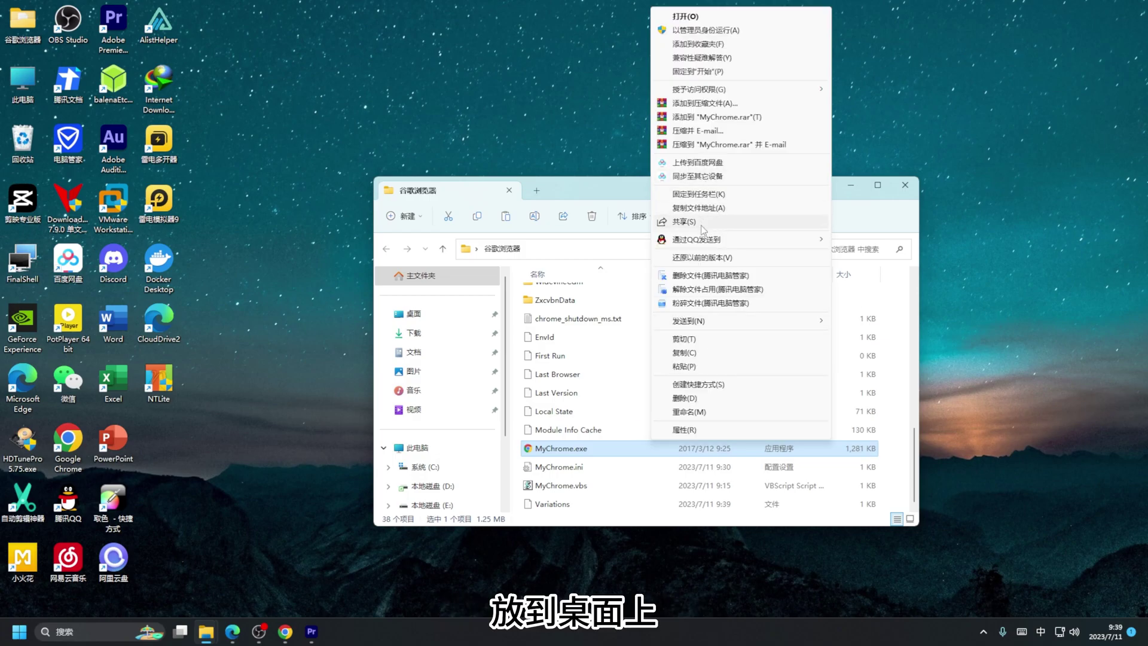
{"action": "mouse_move", "coordinate": [777, 321]}
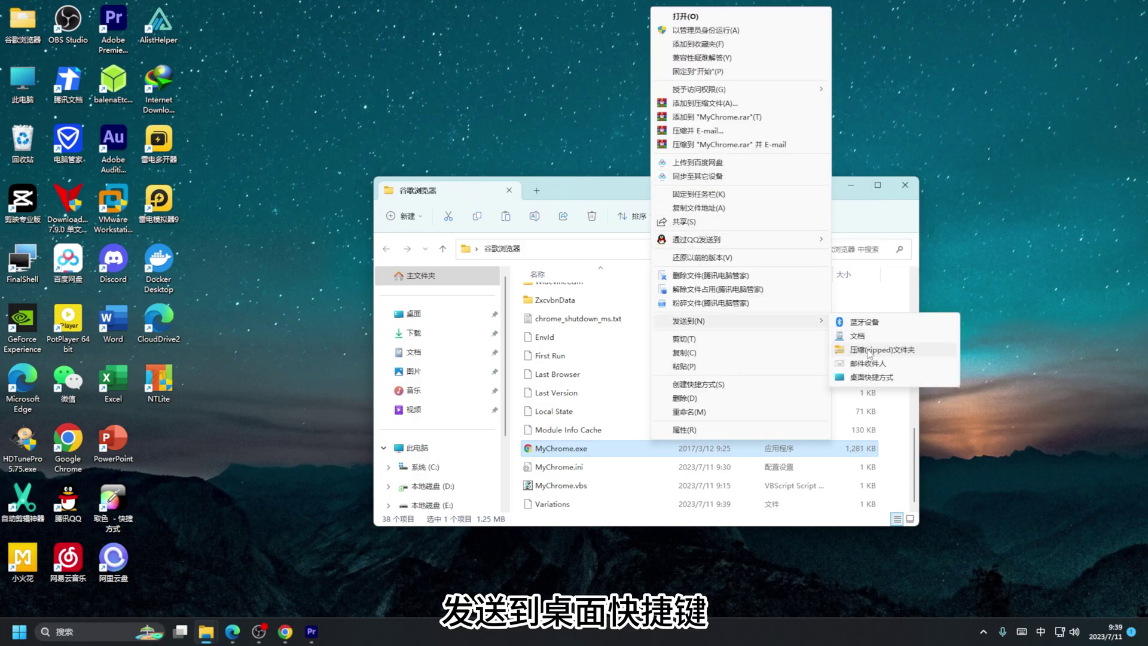
{"action": "left_click", "coordinate": [870, 377]}
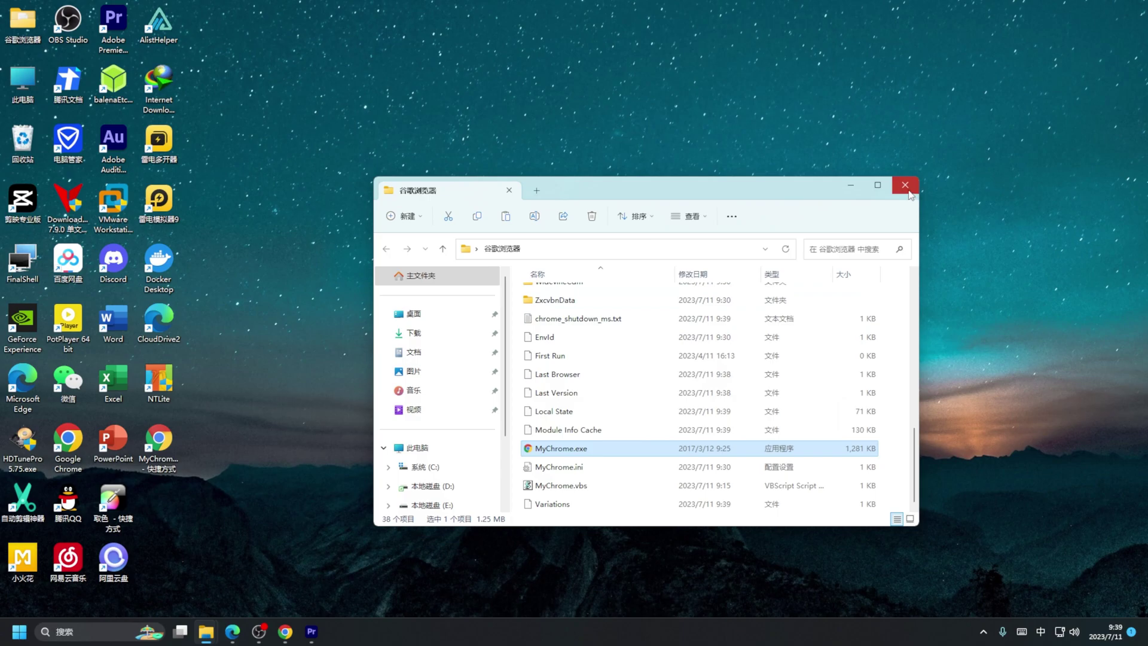
{"action": "left_click", "coordinate": [906, 185]}
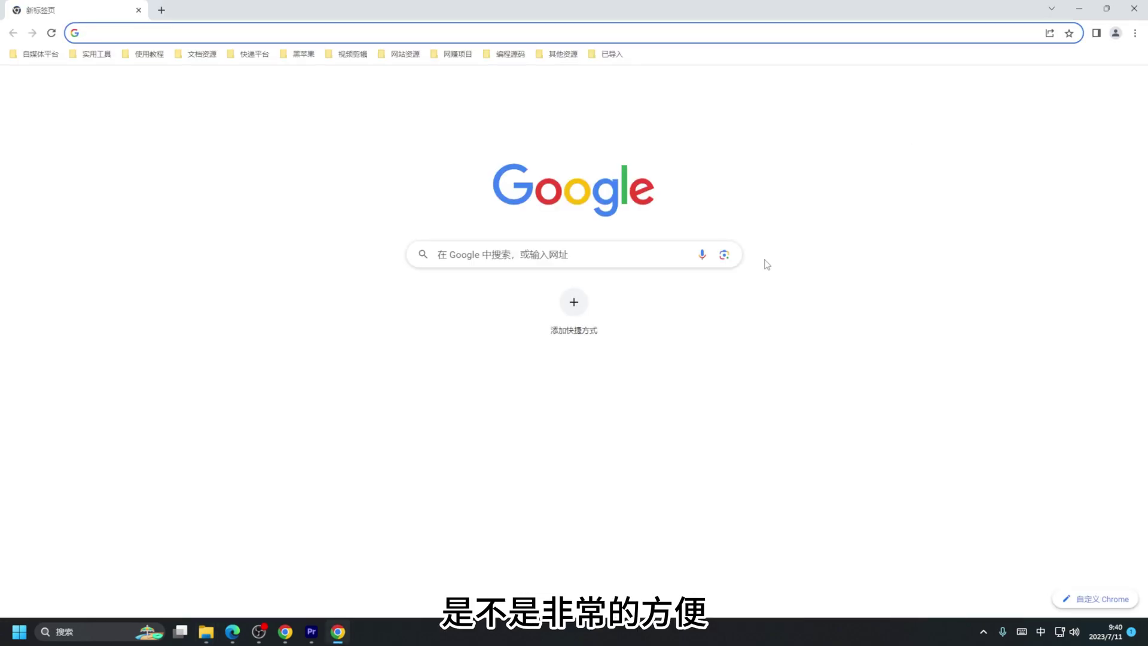
{"action": "key", "text": "alt+F4"}
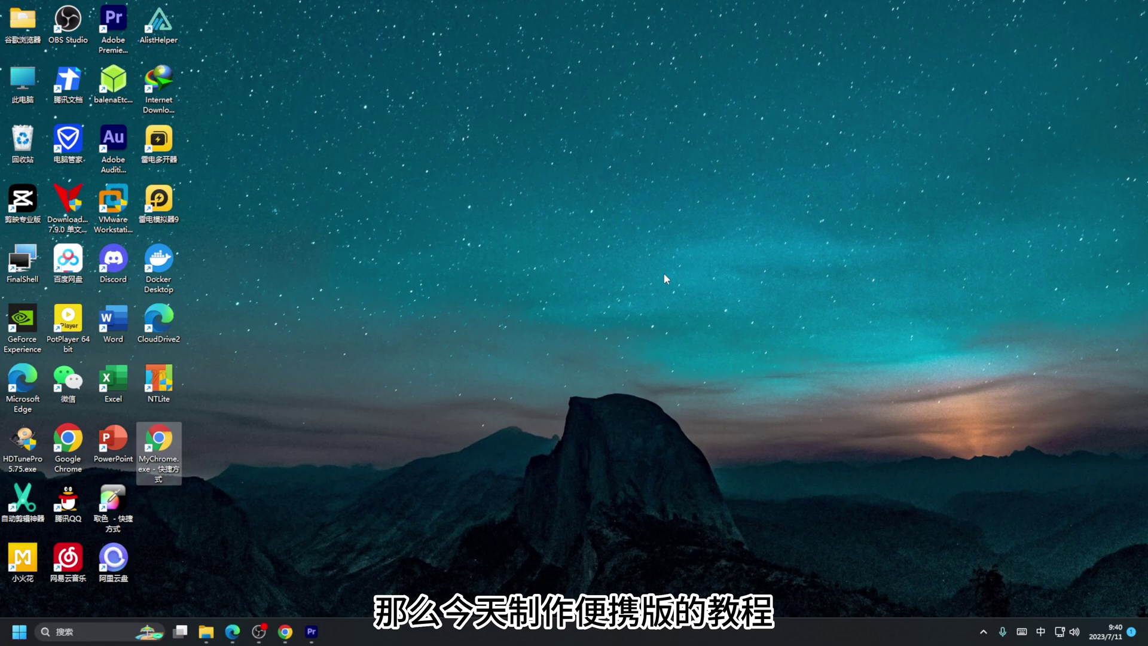